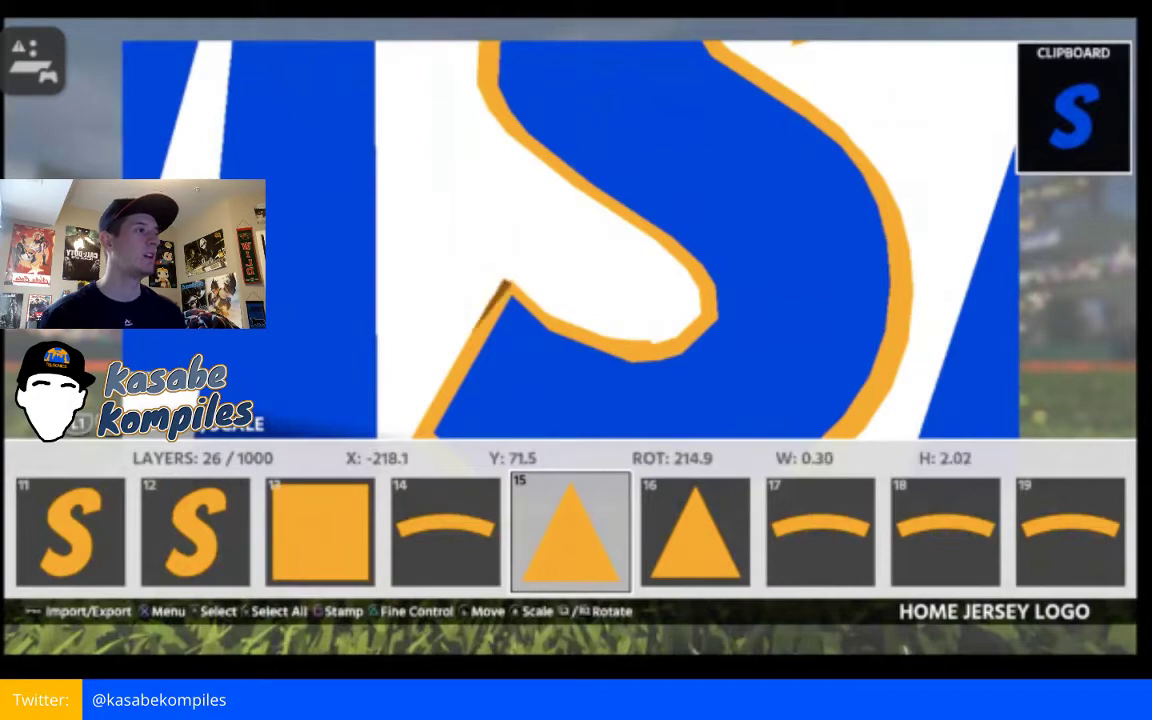
- Insert a new curved bar shape among the orange outline layers of the S
{"action": "key", "text": "Escape"}
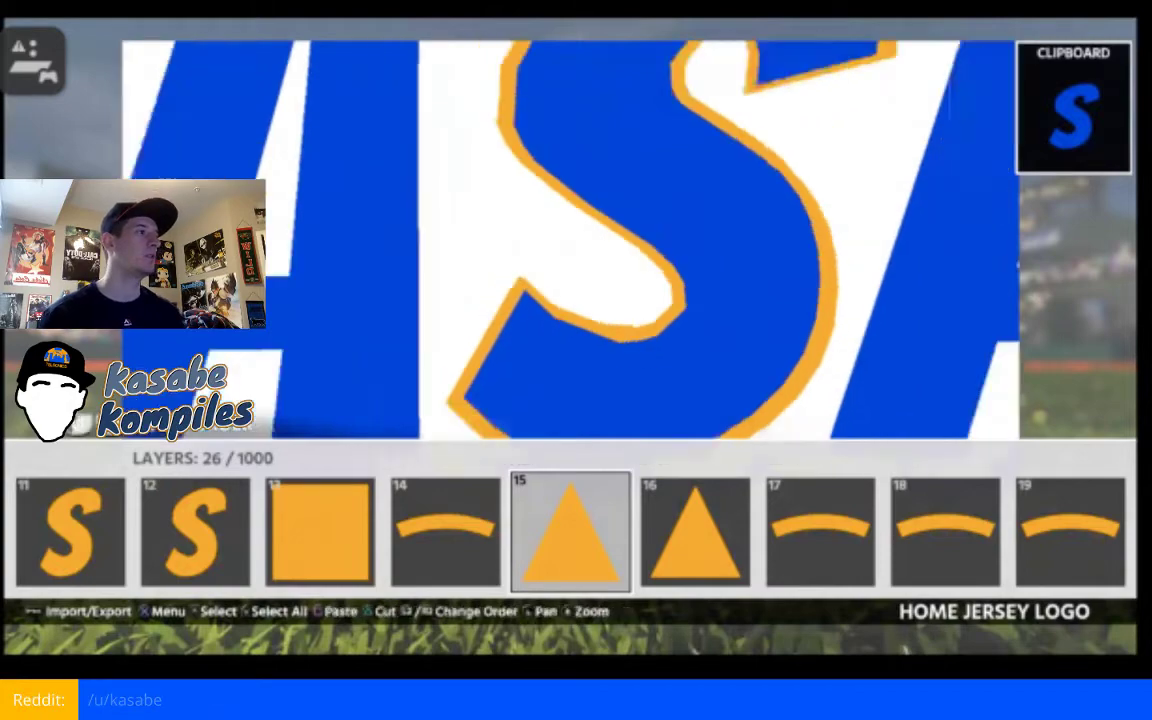
{"action": "key", "text": "Return"}
{"action": "key", "text": "Down"}
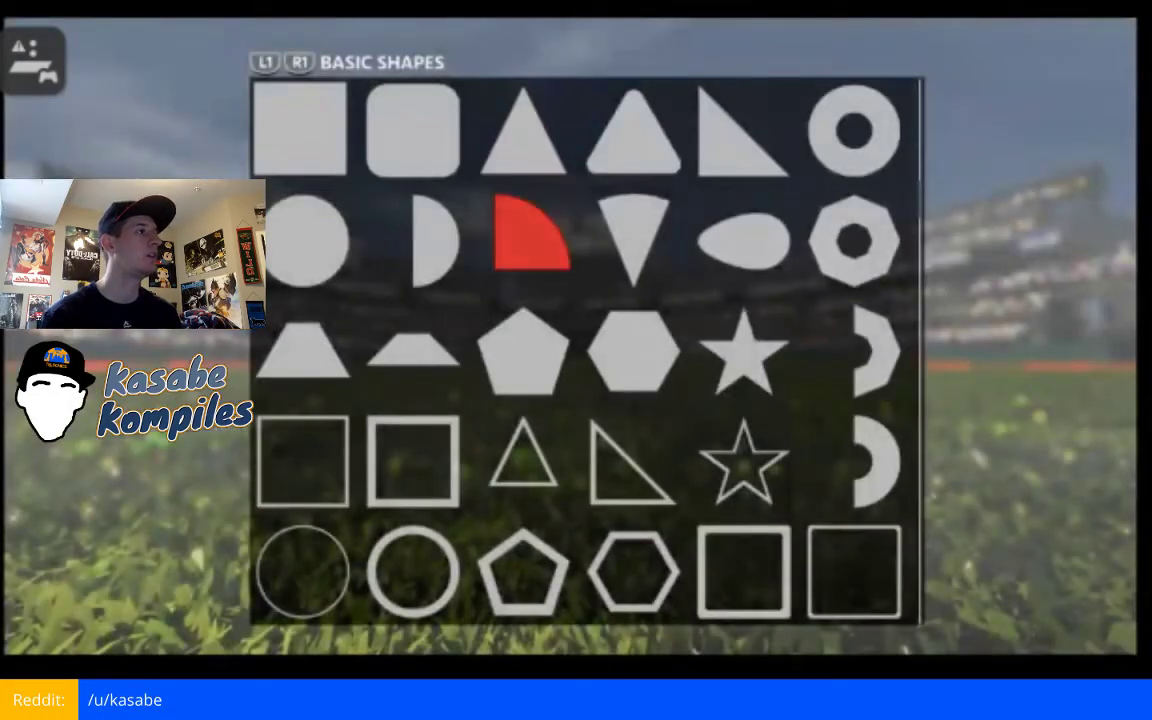
{"action": "key", "text": "Page_Down"}
{"action": "key", "text": "Down"}
{"action": "key", "text": "Down"}
{"action": "key", "text": "Down"}
{"action": "key", "text": "Right"}
{"action": "key", "text": "Down"}
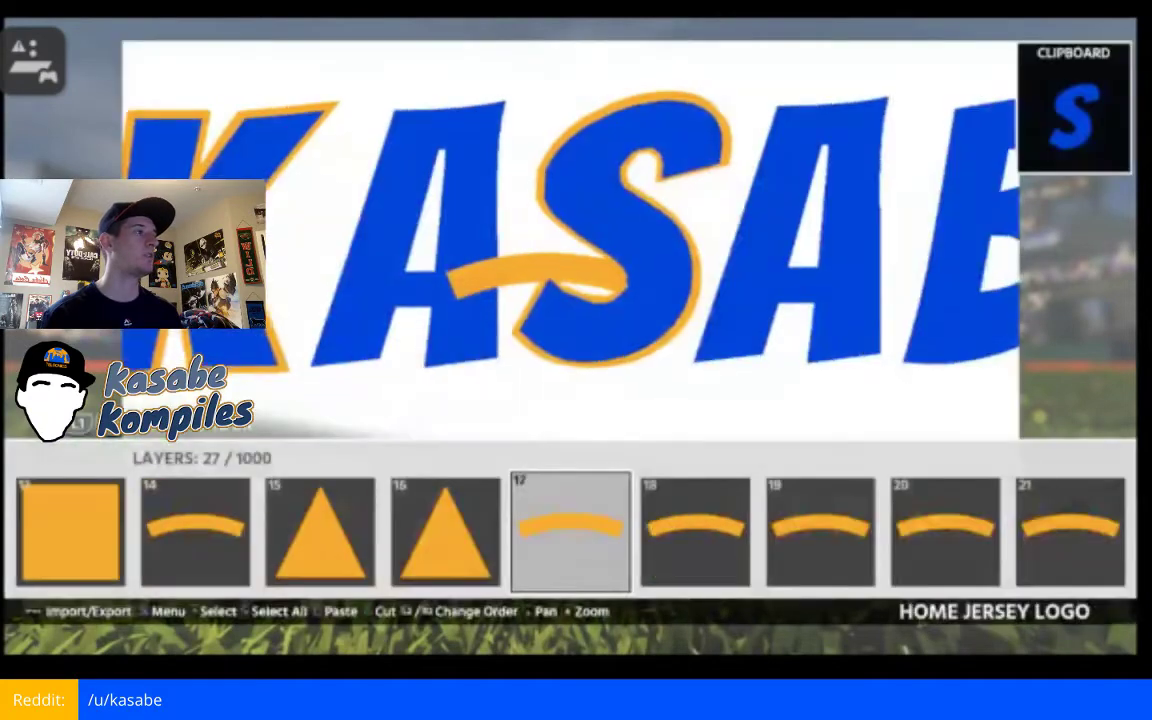
- Reorder the new curved bar to layer 21, directly before the blue S layer
{"action": "key", "text": "Page_Up"}
{"action": "key", "text": "Page_Up"}
{"action": "key", "text": "Page_Down"}
{"action": "key", "text": "Page_Down"}
{"action": "key", "text": "Page_Down"}
{"action": "key", "text": "Page_Down"}
{"action": "key", "text": "Page_Down"}
{"action": "key", "text": "Page_Down"}
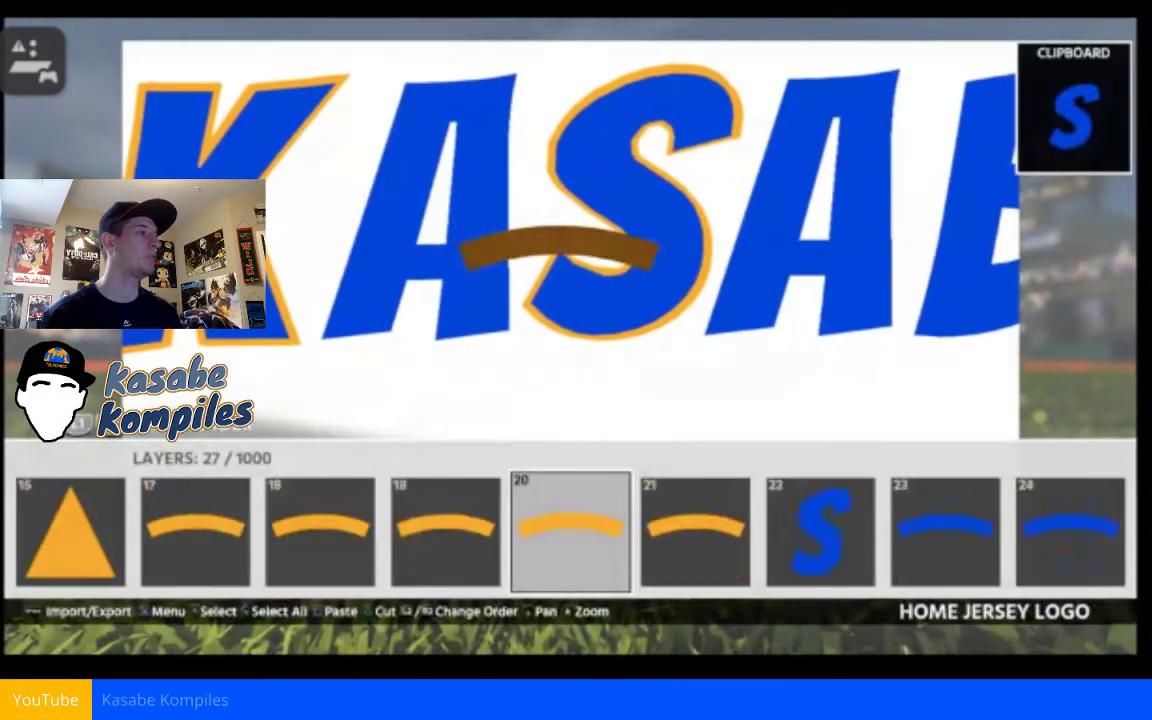
{"action": "key", "text": "Return"}
{"action": "key", "text": "Page_Down"}
- Rotate the curved bar to about 202, shrink it to about W 4.73 and H 4.38, and place it on the S's lower inner curve
{"action": "key", "text": "Down"}
{"action": "key", "text": "Down"}
{"action": "key", "text": "Page_Down"}
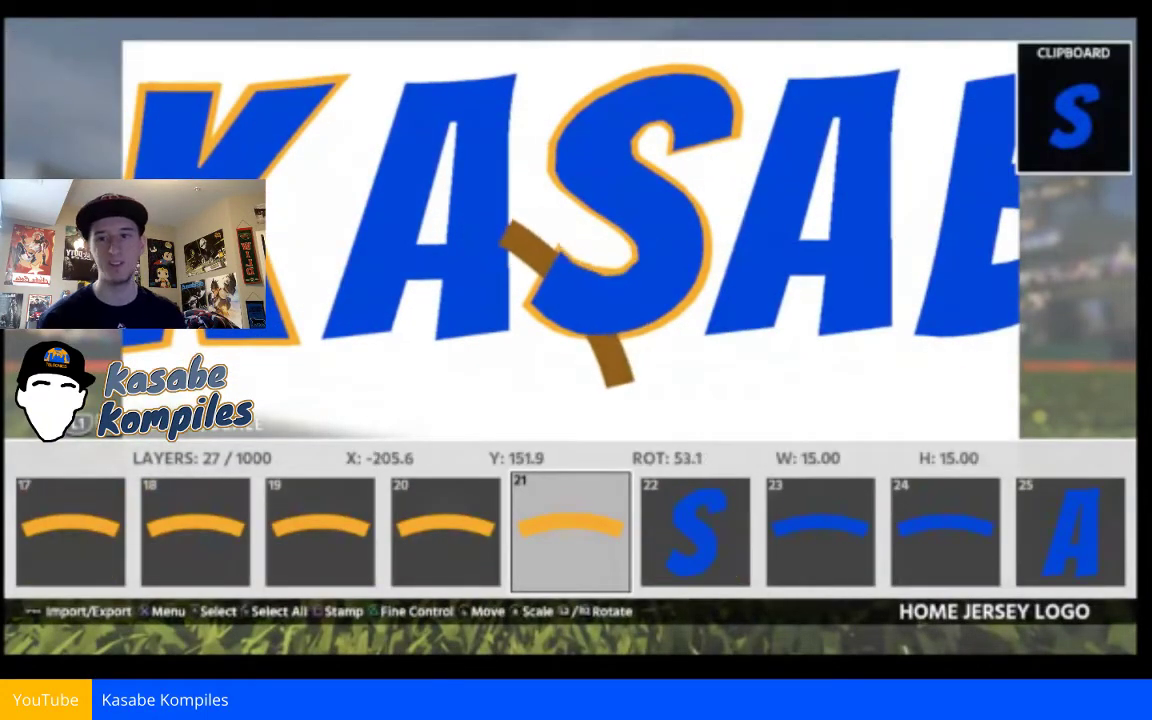
{"action": "key", "text": "Page_Down"}
{"action": "key", "text": "Up"}
{"action": "key", "text": "Right"}
{"action": "key", "text": "minus"}
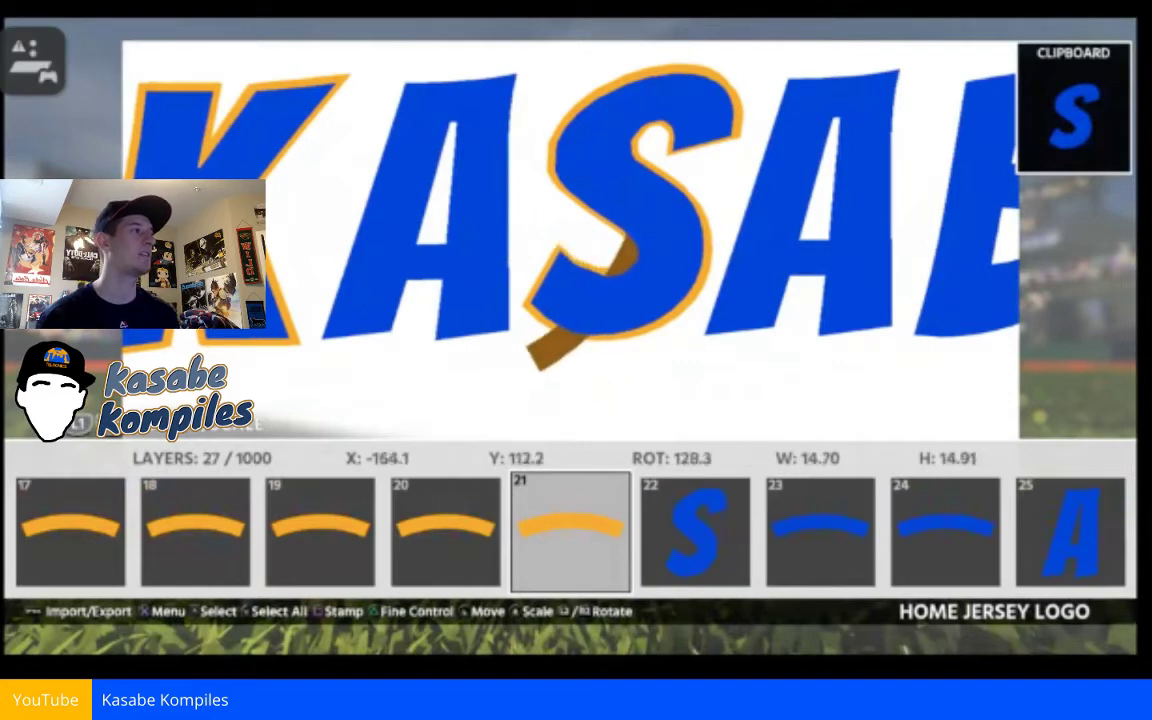
{"action": "key", "text": "Page_Down"}
{"action": "key", "text": "minus"}
{"action": "key", "text": "Left"}
{"action": "key", "text": "Down"}
{"action": "key", "text": "Page_Up"}
{"action": "key", "text": "Right"}
{"action": "key", "text": "Up"}
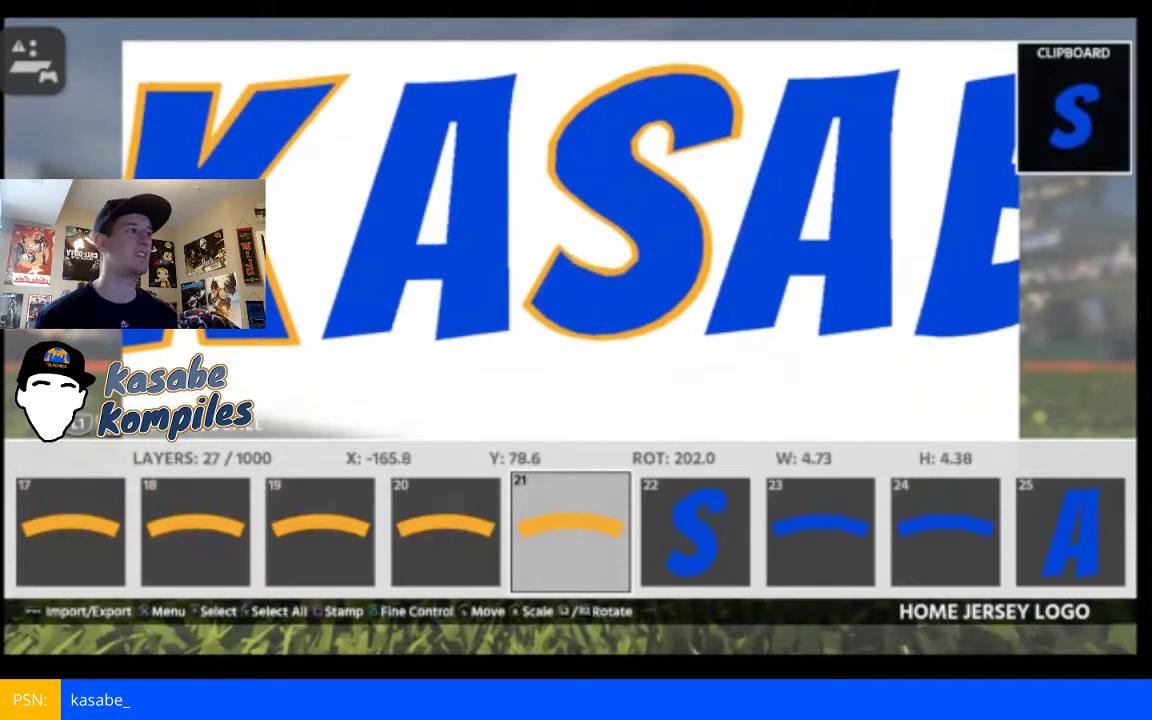
{"action": "key", "text": "Escape"}
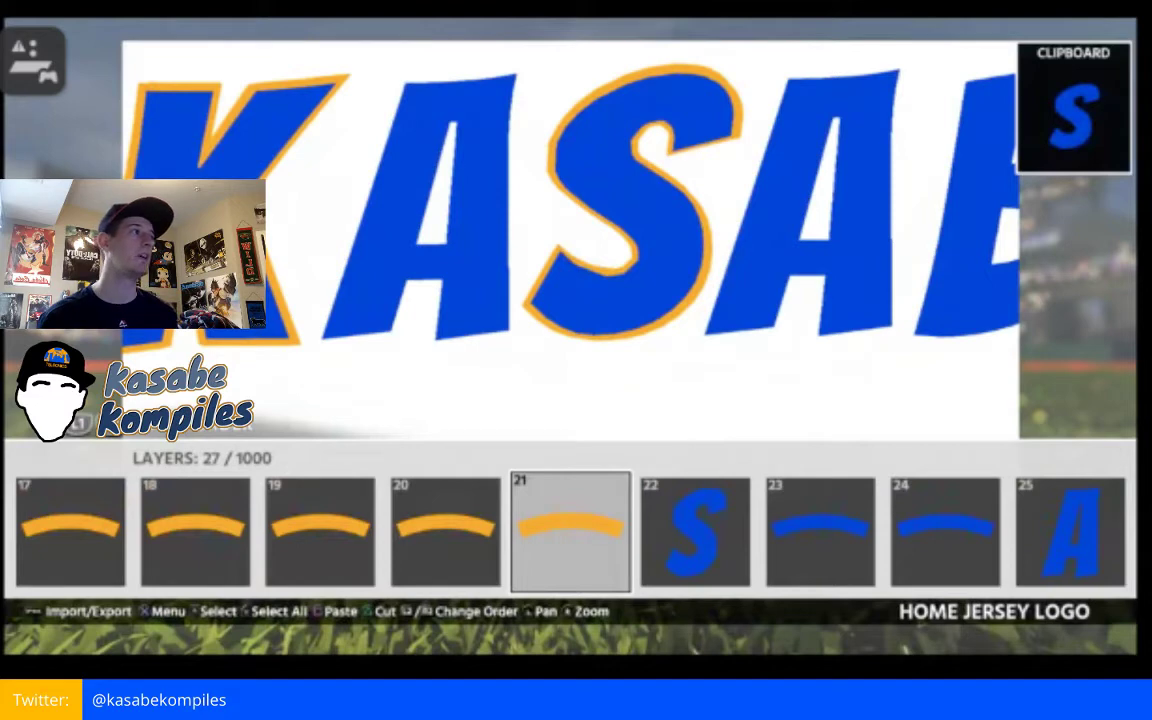
- Fine-tune the curved bar on the S's inner curve to about W 4.23, H 3.56 and rotation 205.2
{"action": "key", "text": "Return"}
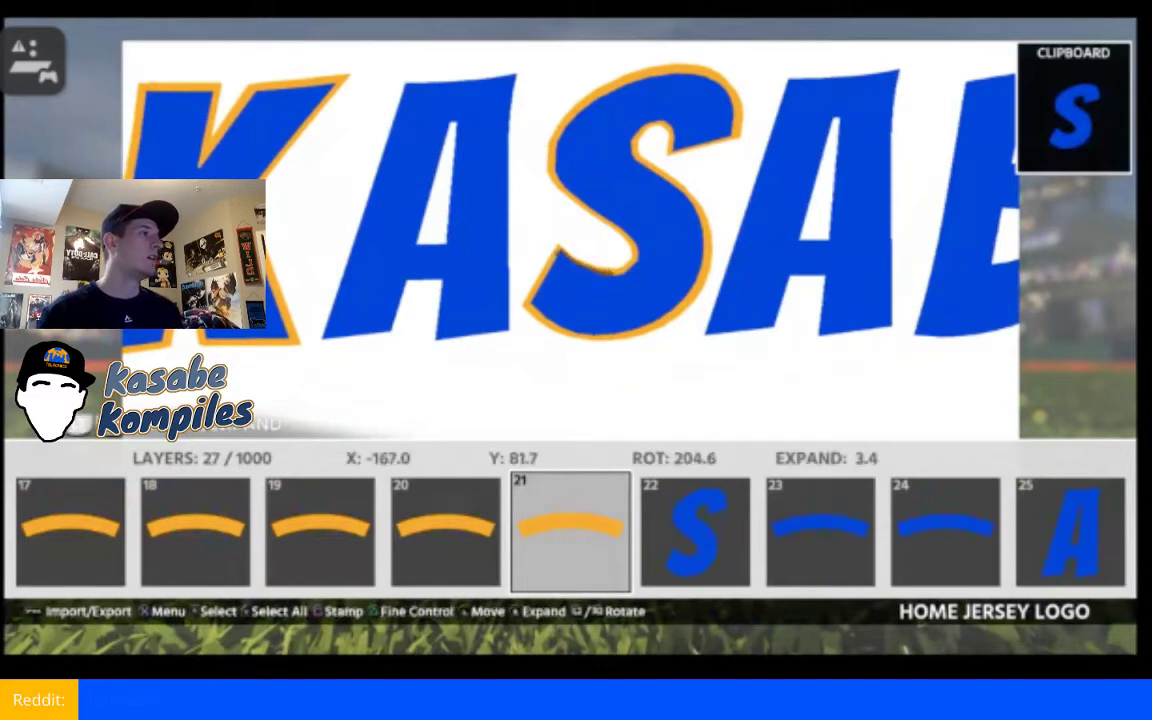
{"action": "key", "text": "q"}
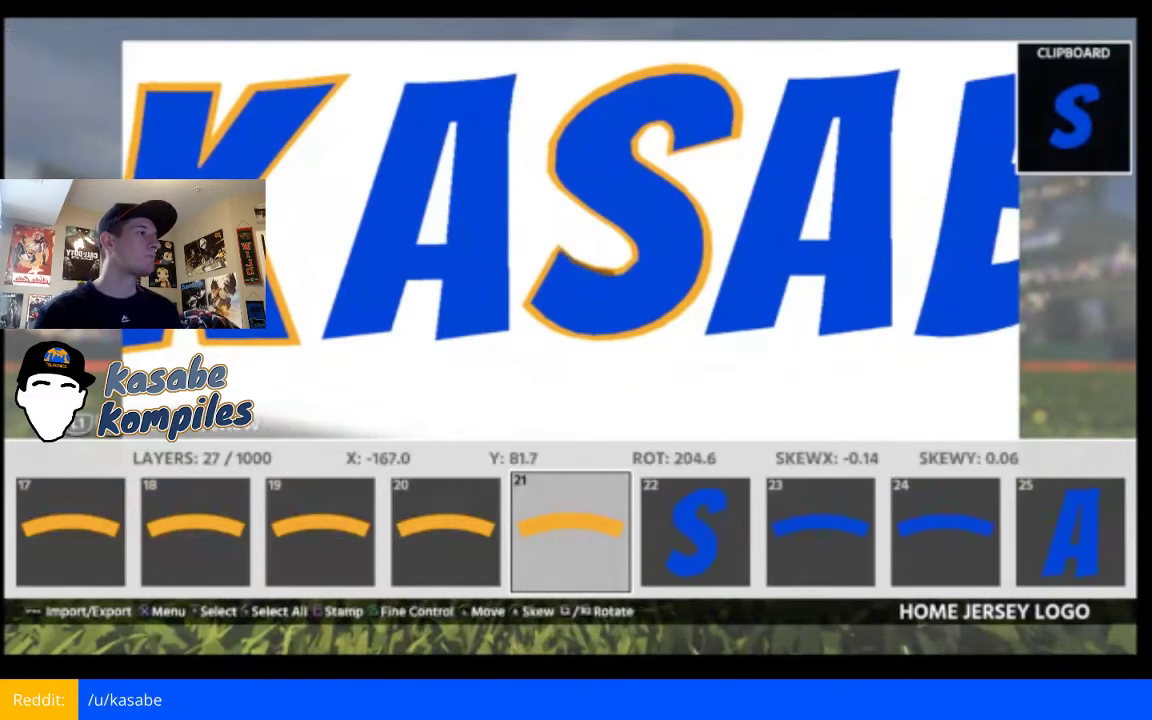
{"action": "key", "text": "Tab"}
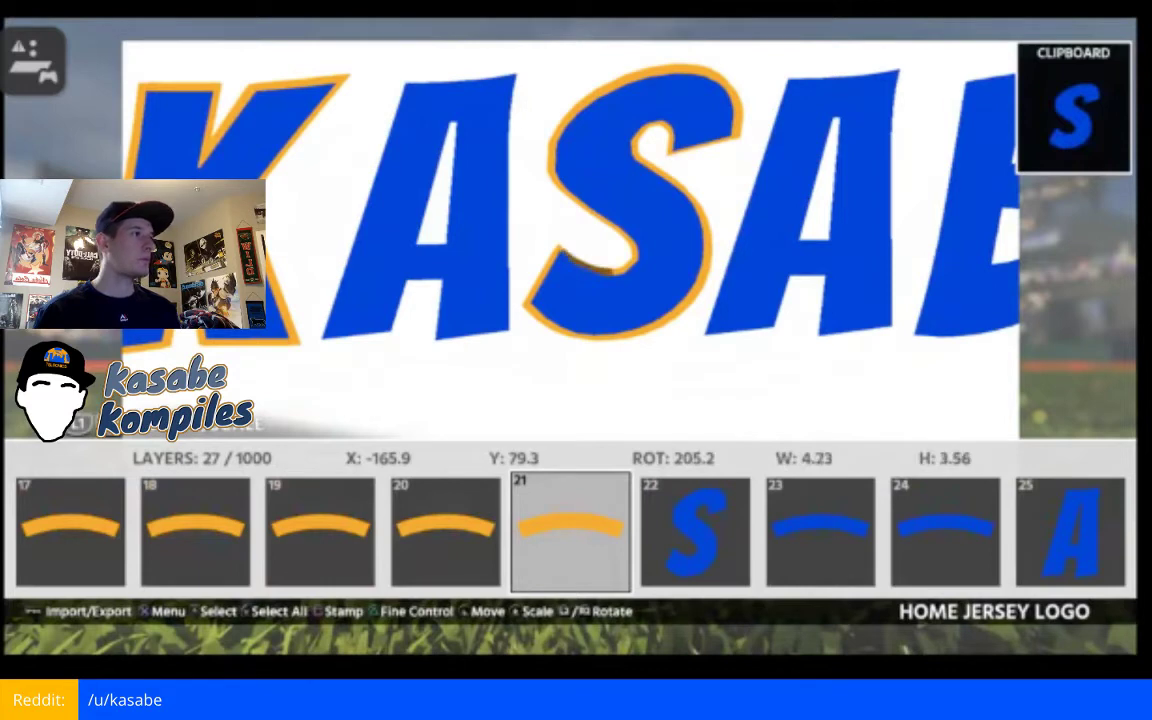
{"action": "key", "text": "Escape"}
{"action": "scroll", "coordinate": [570, 240], "scroll_direction": "down", "scroll_amount": 5}
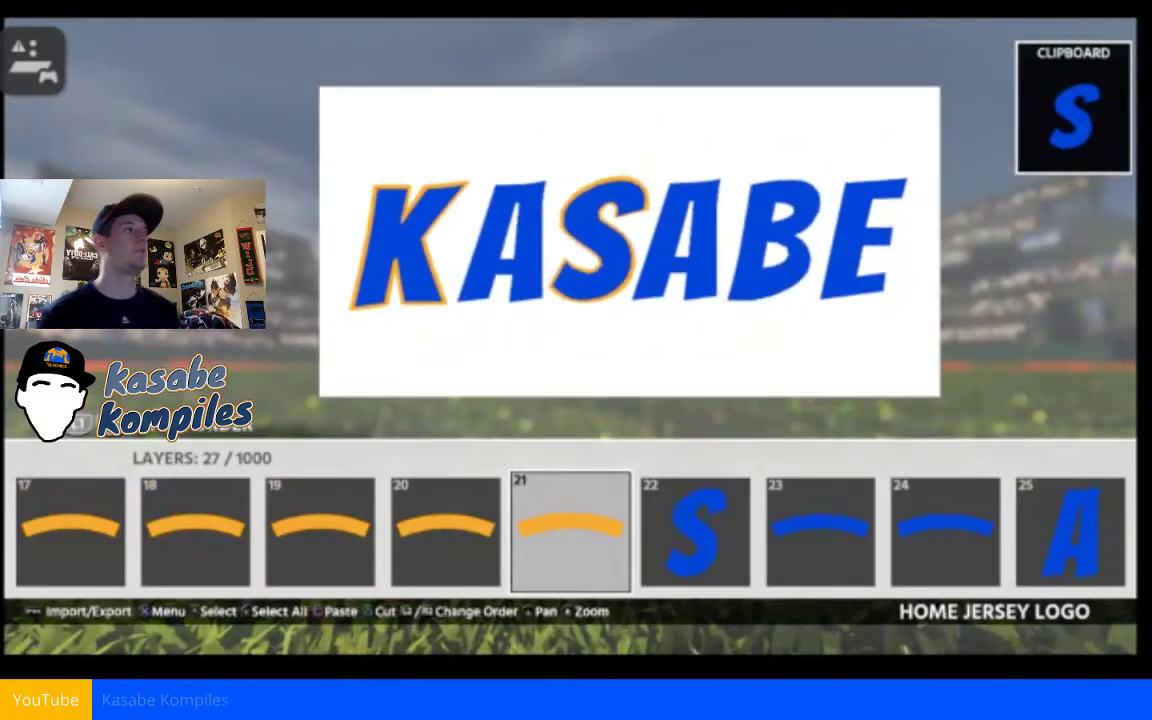
{"action": "key", "text": "Right"}
{"action": "key", "text": "Right"}
{"action": "key", "text": "Right"}
{"action": "key", "text": "Right"}
{"action": "key", "text": "ctrl+v"}
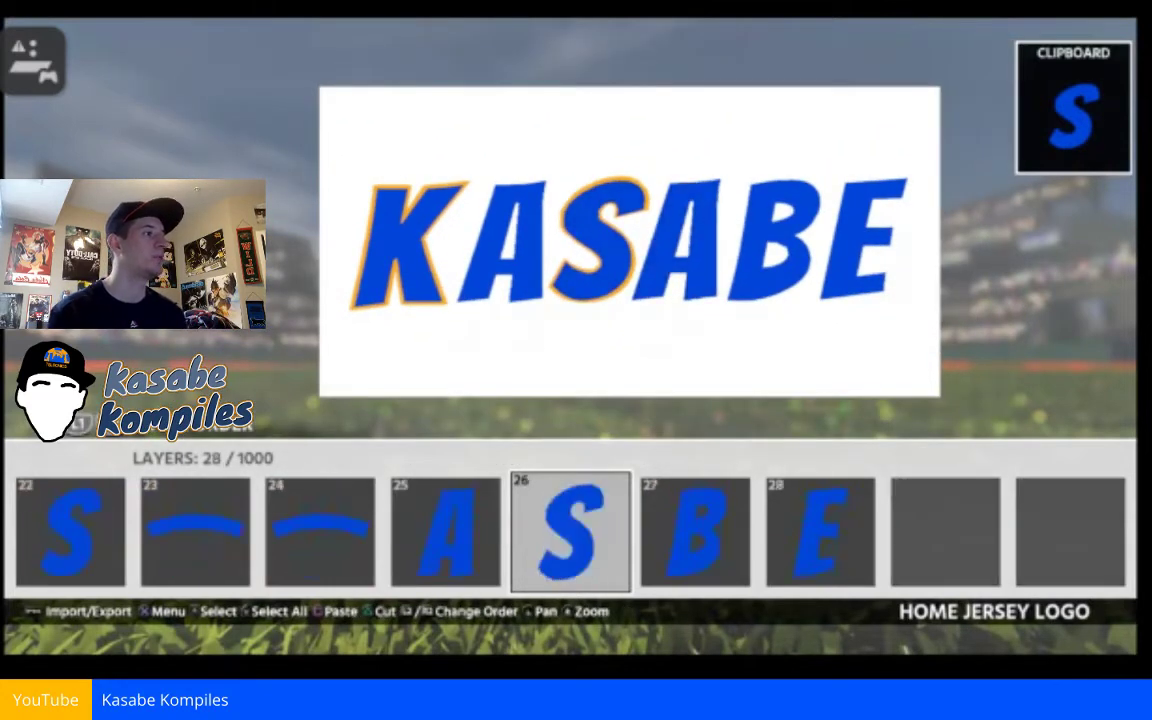
{"action": "key", "text": "Return"}
{"action": "key", "text": "Down"}
{"action": "key", "text": "Down"}
{"action": "key", "text": "Escape"}
{"action": "key", "text": "Return"}
{"action": "key", "text": "Escape"}
- Copy the second blue A and paste a duplicate of it
{"action": "key", "text": "Return"}
{"action": "key", "text": "Down"}
{"action": "key", "text": "Down"}
{"action": "key", "text": "Down"}
{"action": "key", "text": "Down"}
{"action": "key", "text": "Down"}
{"action": "key", "text": "Return"}
{"action": "key", "text": "ctrl+v"}
- Recolour the rear duplicate of the second A to orange at 100% opacity
{"action": "key", "text": "Left"}
{"action": "key", "text": "Return"}
{"action": "key", "text": "Down"}
{"action": "key", "text": "Return"}
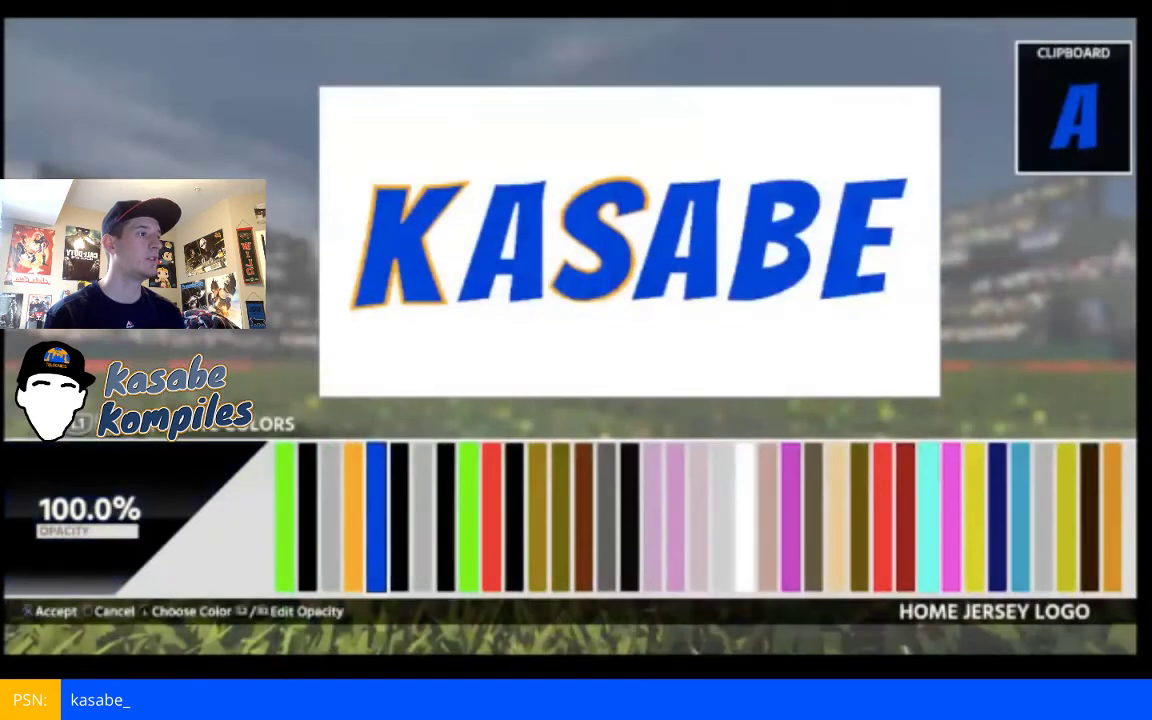
{"action": "key", "text": "Left"}
{"action": "key", "text": "Return"}
- Offset the orange A toward the lower left behind the second blue A, at about X 142, Y 1
{"action": "key", "text": "plus"}
{"action": "key", "text": "space"}
{"action": "key", "text": "Left"}
{"action": "key", "text": "Left"}
{"action": "key", "text": "Right"}
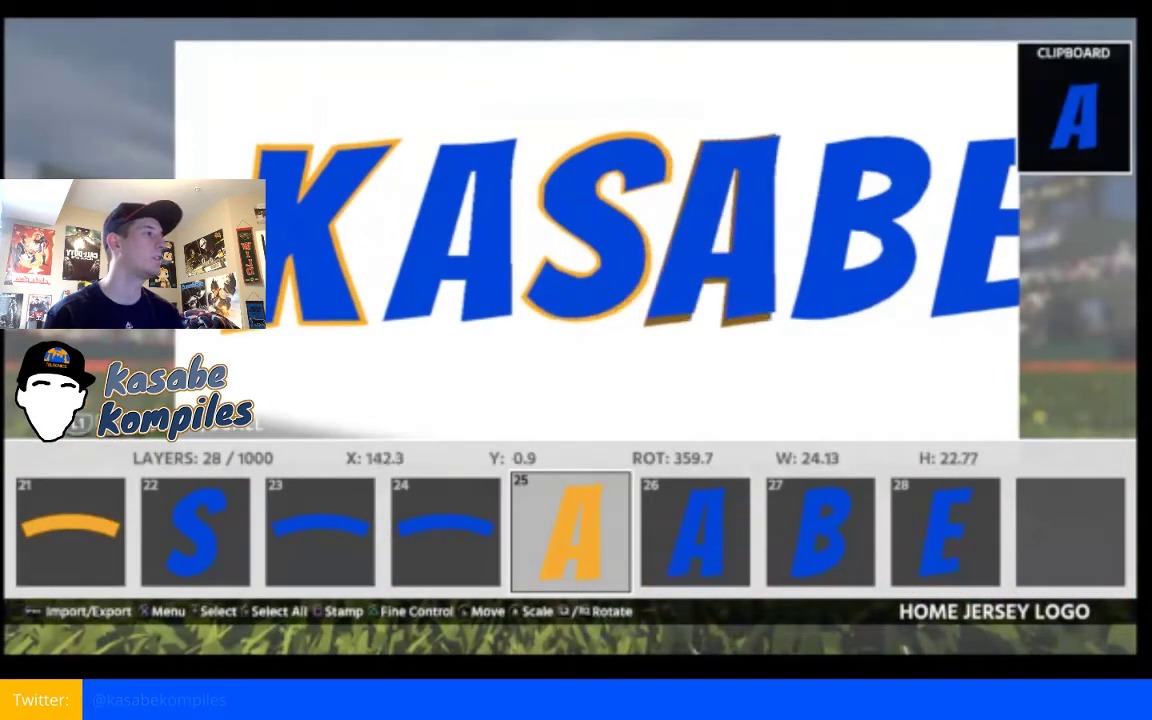
{"action": "key", "text": "Left"}
{"action": "key", "text": "Left"}
- Stamp two more orange A copies, offset to the upper left at X 139.3 and the upper right at X 164.0, both at Y -13.3
{"action": "key", "text": "s"}
{"action": "key", "text": "Up"}
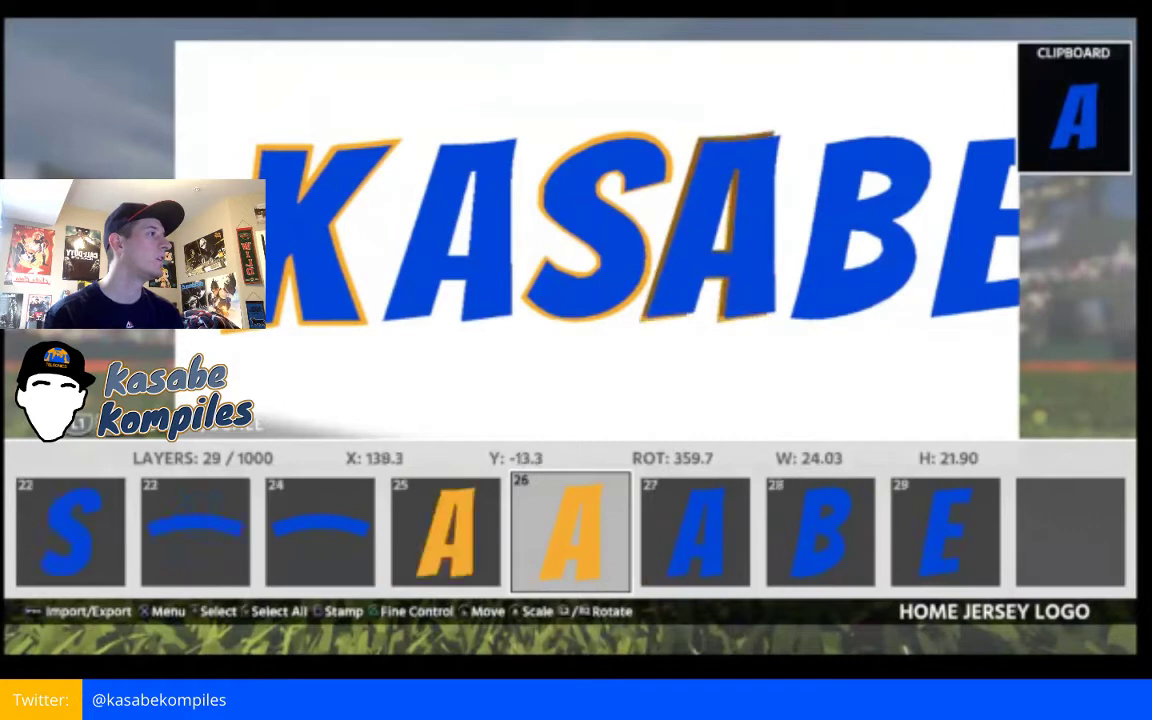
{"action": "key", "text": "s"}
{"action": "key", "text": "Right"}
{"action": "key", "text": "l"}
{"action": "key", "text": "r"}
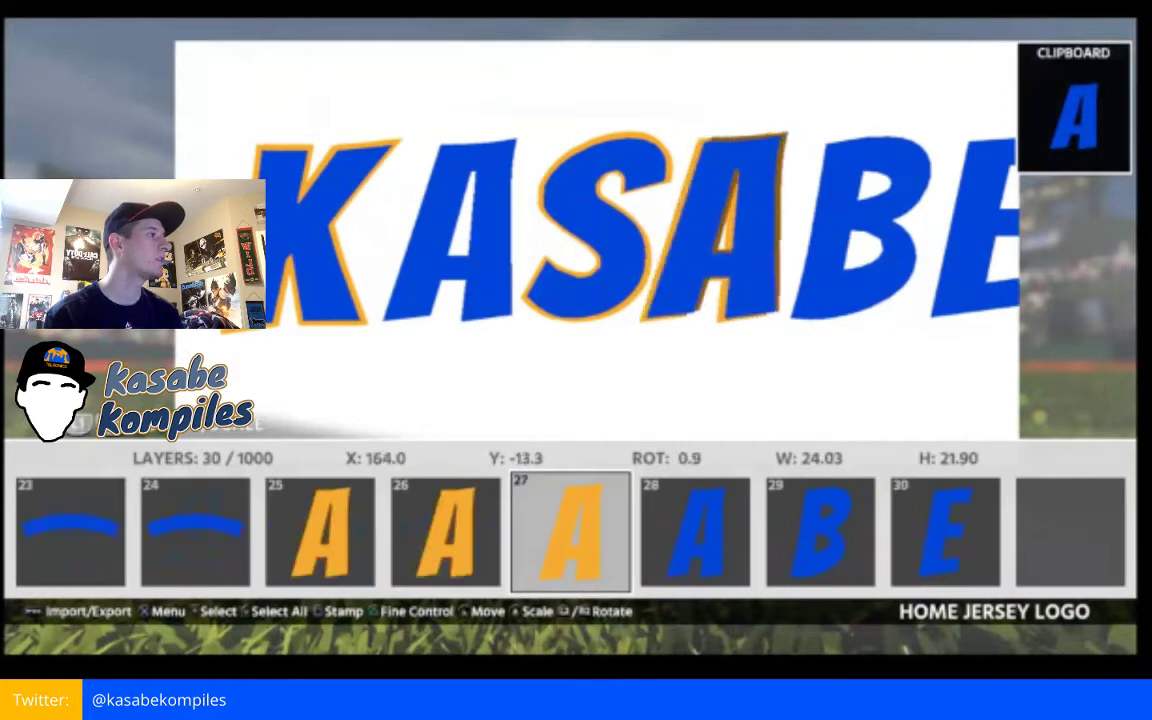
- Stamp a fourth orange A offset to the lower right at X 162.9, Y -1.1, and scale it to W 23.89, H 22.04
{"action": "key", "text": "s"}
{"action": "key", "text": "Down"}
{"action": "key", "text": "Left"}
{"action": "key", "text": "Right"}
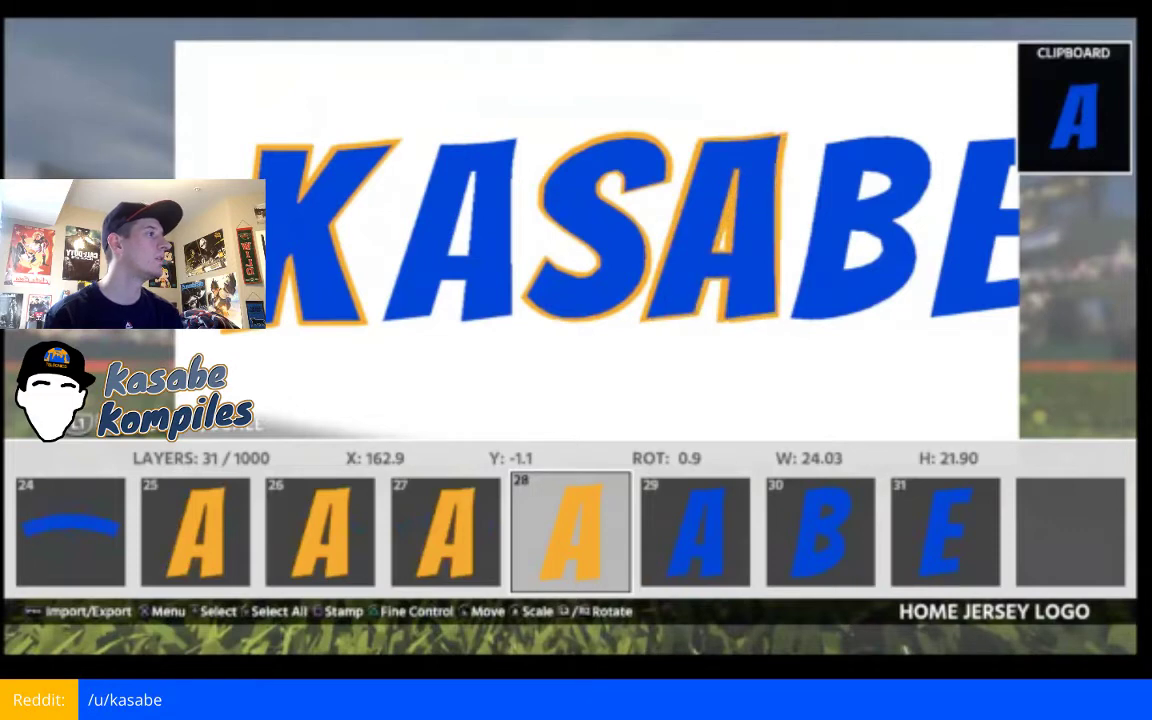
{"action": "key", "text": "Left"}
{"action": "key", "text": "Up"}
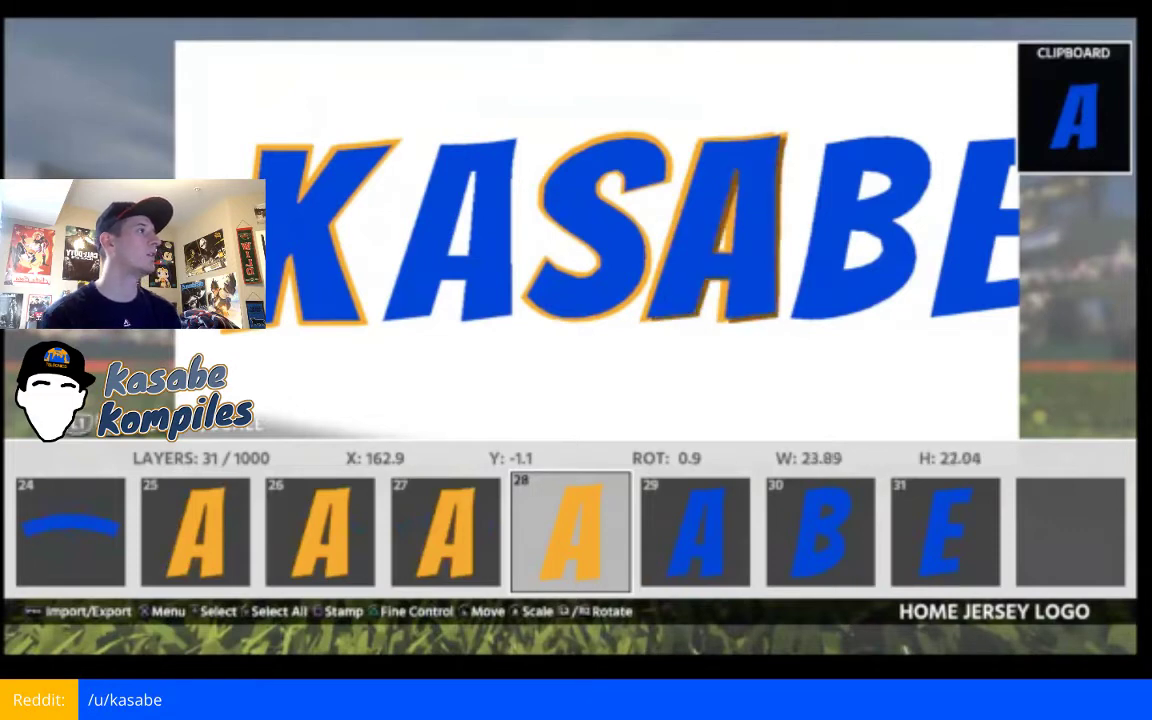
- Select the four orange A outline layers, 25 to 28, and group them
{"action": "key", "text": "Up"}
{"action": "key", "text": "Left"}
{"action": "key", "text": "Up"}
{"action": "key", "text": "Left"}
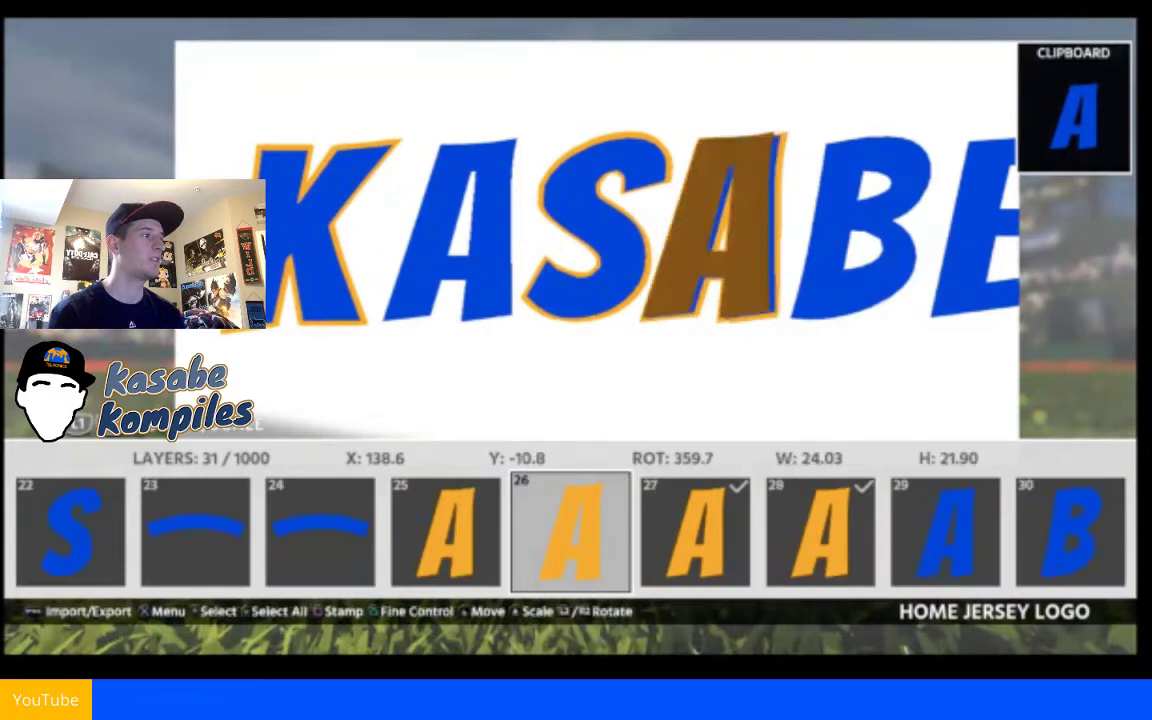
{"action": "key", "text": "Up"}
{"action": "key", "text": "Left"}
{"action": "key", "text": "Up"}
{"action": "key", "text": "Return"}
{"action": "key", "text": "Down"}
{"action": "key", "text": "Down"}
{"action": "key", "text": "Down"}
{"action": "key", "text": "Down"}
{"action": "key", "text": "Down"}
{"action": "key", "text": "Down"}
{"action": "key", "text": "Down"}
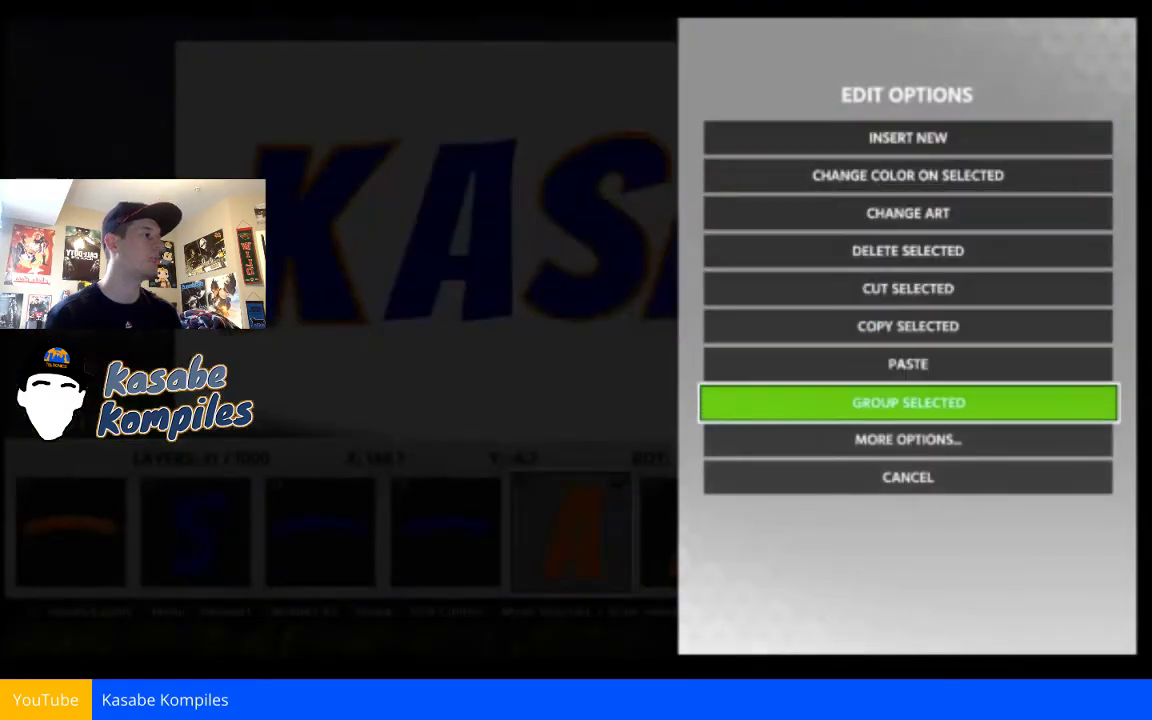
{"action": "key", "text": "Return"}
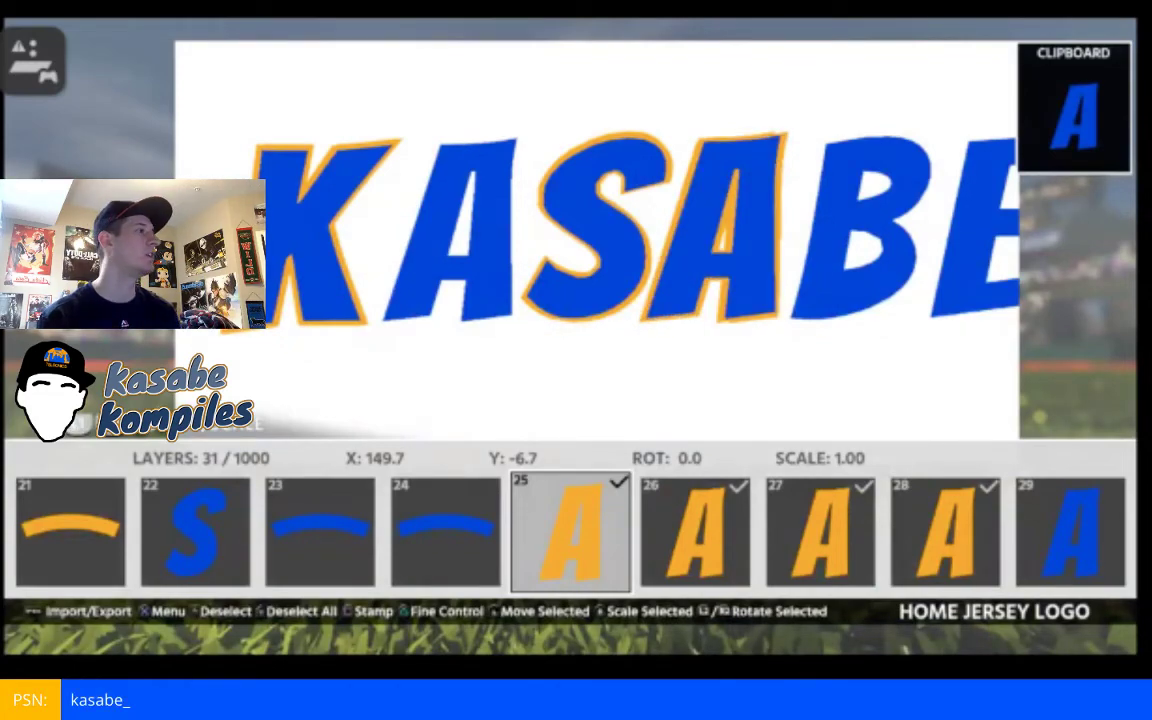
{"action": "key", "text": "Return"}
{"action": "key", "text": "Down"}
{"action": "key", "text": "Down"}
{"action": "key", "text": "Down"}
{"action": "key", "text": "Down"}
{"action": "key", "text": "Down"}
{"action": "key", "text": "Down"}
{"action": "key", "text": "Down"}
{"action": "key", "text": "Return"}
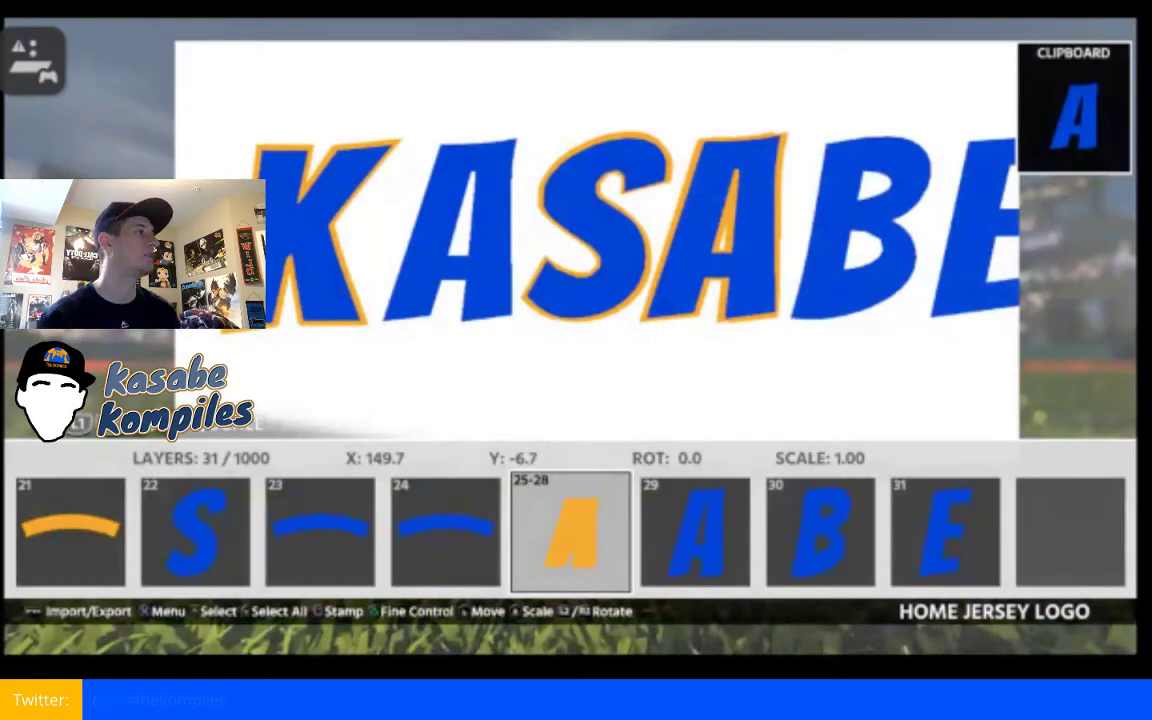
- Copy the grouped orange A outline to the clipboard
{"action": "key", "text": "Return"}
{"action": "key", "text": "Down"}
{"action": "key", "text": "Down"}
{"action": "key", "text": "Down"}
{"action": "key", "text": "Down"}
{"action": "key", "text": "Return"}
- Paste the copied orange outline group at the layer of the first blue A
{"action": "key", "text": "Left"}
{"action": "key", "text": "Left"}
{"action": "key", "text": "Left"}
{"action": "key", "text": "Left"}
{"action": "key", "text": "Left"}
{"action": "key", "text": "Left"}
{"action": "key", "text": "Left"}
{"action": "key", "text": "Left"}
{"action": "key", "text": "Left"}
{"action": "key", "text": "Left"}
{"action": "key", "text": "Left"}
{"action": "key", "text": "Left"}
{"action": "key", "text": "Left"}
{"action": "key", "text": "Left"}
{"action": "key", "text": "Left"}
{"action": "key", "text": "Left"}
{"action": "key", "text": "Left"}
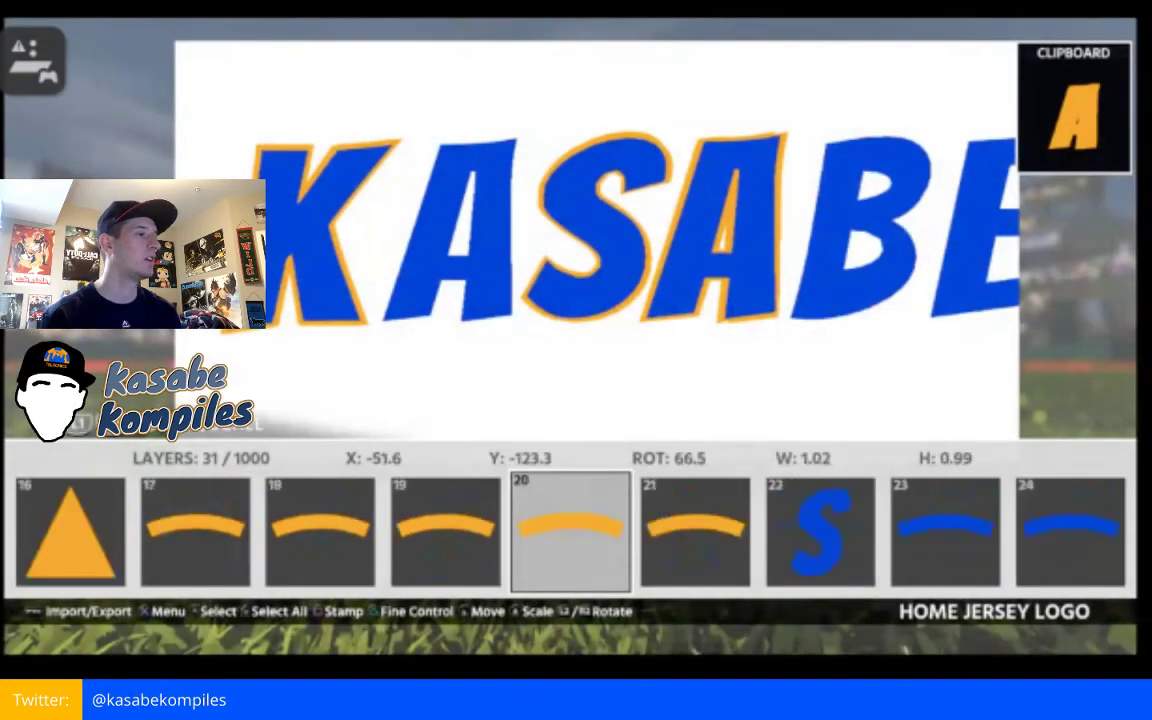
{"action": "key", "text": "Left"}
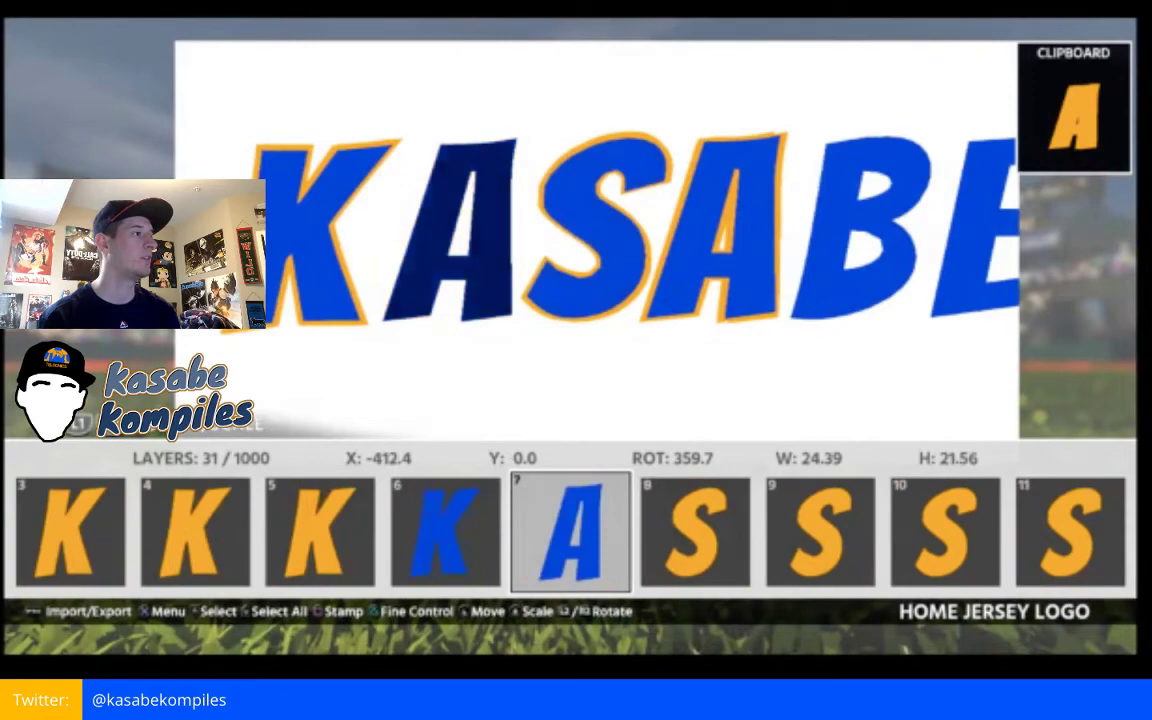
{"action": "key", "text": "Return"}
{"action": "key", "text": "Down"}
{"action": "key", "text": "Down"}
{"action": "key", "text": "Down"}
{"action": "key", "text": "Down"}
{"action": "key", "text": "Down"}
{"action": "key", "text": "Down"}
{"action": "key", "text": "Return"}
- Move the pasted outline group onto the first A, at about X -410, Y 1, and order it behind the blue A
{"action": "key", "text": "Left"}
{"action": "key", "text": "Left"}
{"action": "key", "text": "Left"}
{"action": "key", "text": "Left"}
{"action": "key", "text": "Left"}
{"action": "key", "text": "Left"}
{"action": "key", "text": "Left"}
{"action": "key", "text": "Left"}
{"action": "key", "text": "Left"}
{"action": "key", "text": "Left"}
{"action": "key", "text": "Left"}
{"action": "key", "text": "Left"}
{"action": "key", "text": "Left"}
{"action": "key", "text": "Left"}
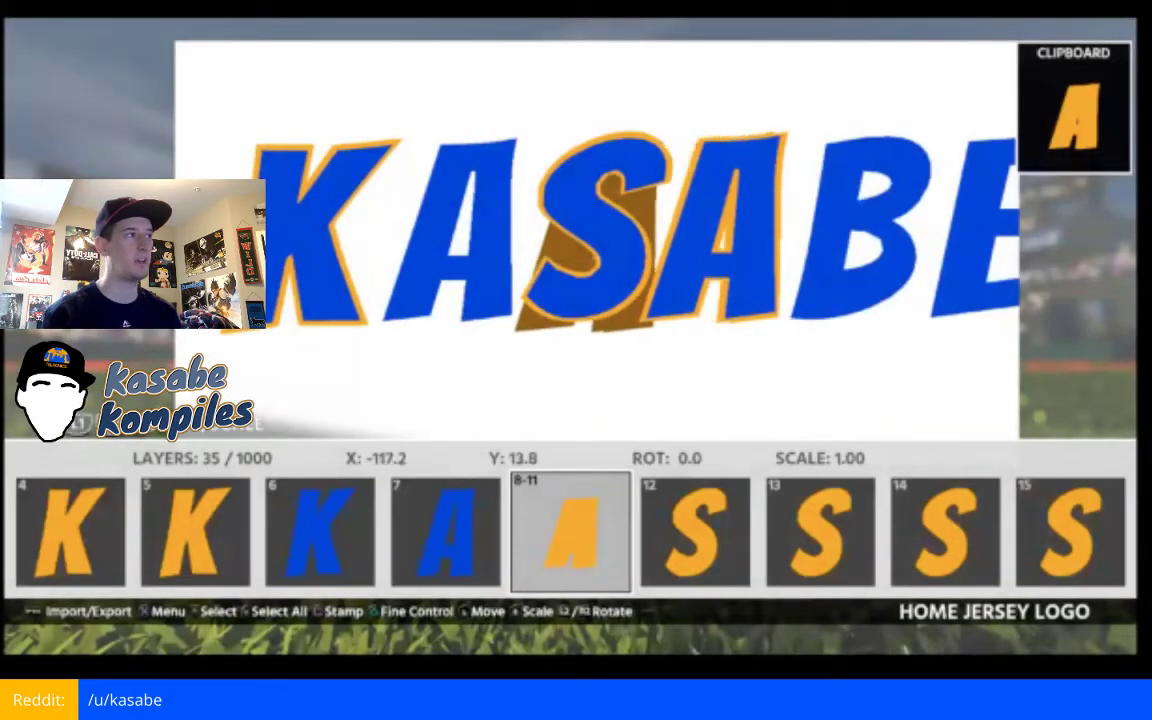
{"action": "key", "text": "Left"}
{"action": "key", "text": "Left"}
{"action": "key", "text": "Left"}
{"action": "key", "text": "Left"}
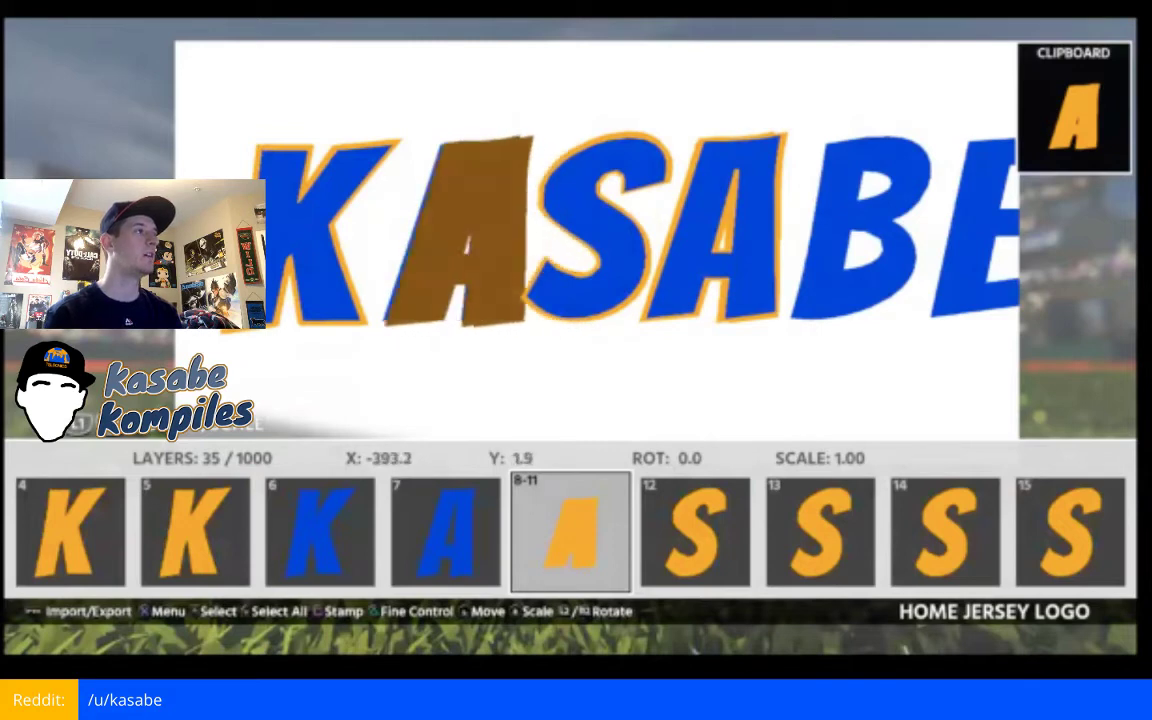
{"action": "key", "text": "ctrl+bracketleft"}
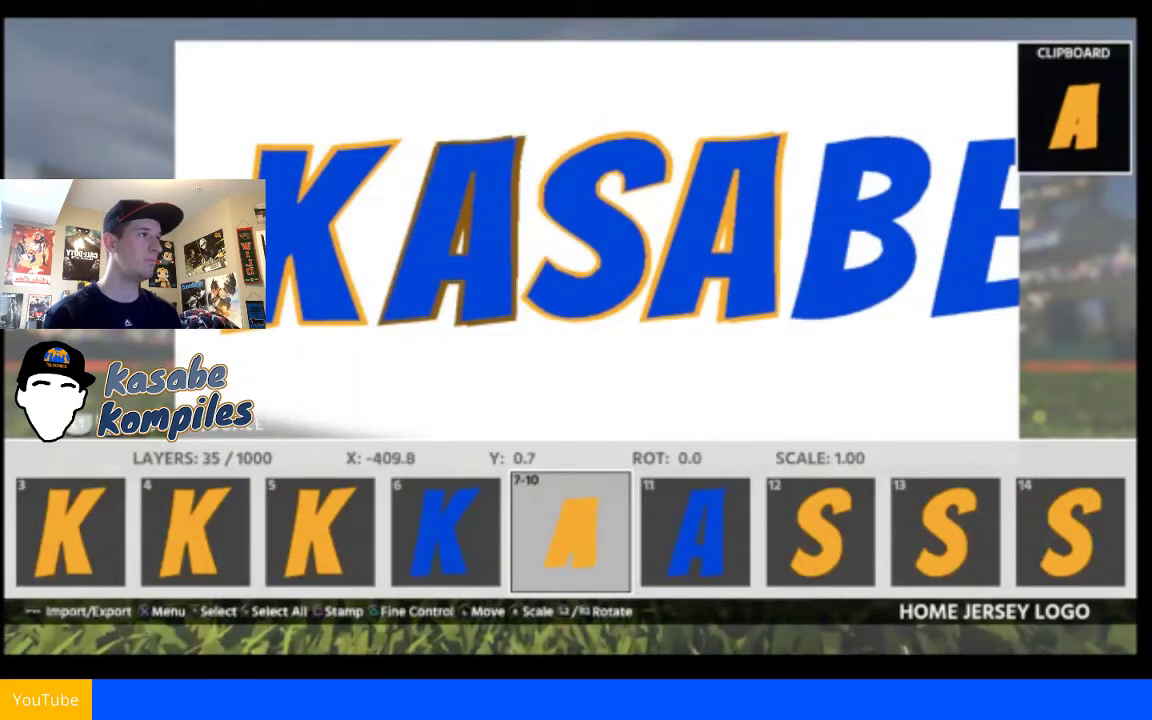
- Finish placing the orange outline behind the first A and go to the layers of the blue B
{"action": "key", "text": "Return"}
{"action": "scroll", "coordinate": [596, 240], "scroll_direction": "down", "scroll_amount": 3}
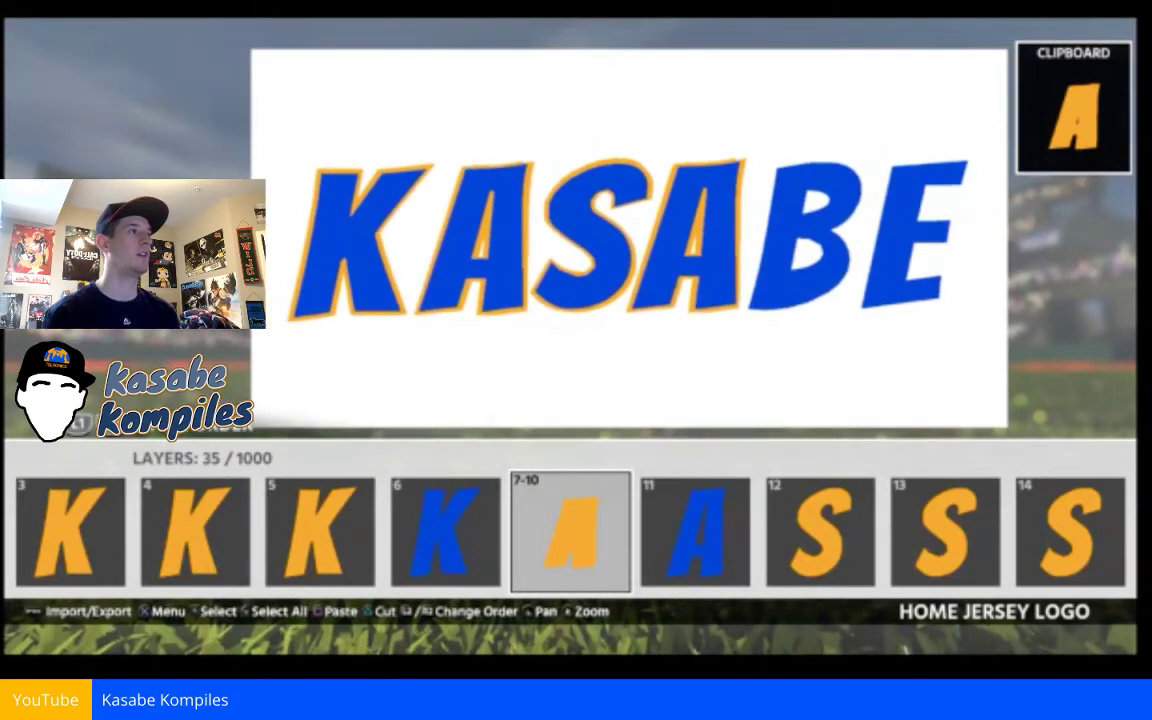
{"action": "scroll", "coordinate": [450, 270], "scroll_direction": "up", "scroll_amount": 2}
{"action": "scroll", "coordinate": [450, 270], "scroll_direction": "right", "scroll_amount": 3}
{"action": "scroll", "coordinate": [450, 270], "scroll_direction": "down", "scroll_amount": 2}
{"action": "scroll", "coordinate": [450, 270], "scroll_direction": "up", "scroll_amount": 1}
{"action": "key", "text": "Right"}
{"action": "key", "text": "Right"}
{"action": "key", "text": "Right"}
{"action": "key", "text": "Right"}
{"action": "key", "text": "Right"}
{"action": "key", "text": "Right"}
{"action": "key", "text": "Right"}
{"action": "key", "text": "Right"}
{"action": "key", "text": "Right"}
{"action": "key", "text": "Right"}
{"action": "key", "text": "Right"}
{"action": "key", "text": "Right"}
{"action": "key", "text": "Right"}
{"action": "key", "text": "Right"}
{"action": "key", "text": "Right"}
{"action": "key", "text": "Right"}
{"action": "key", "text": "Right"}
{"action": "key", "text": "Right"}
{"action": "key", "text": "Right"}
{"action": "key", "text": "Right"}
{"action": "key", "text": "Right"}
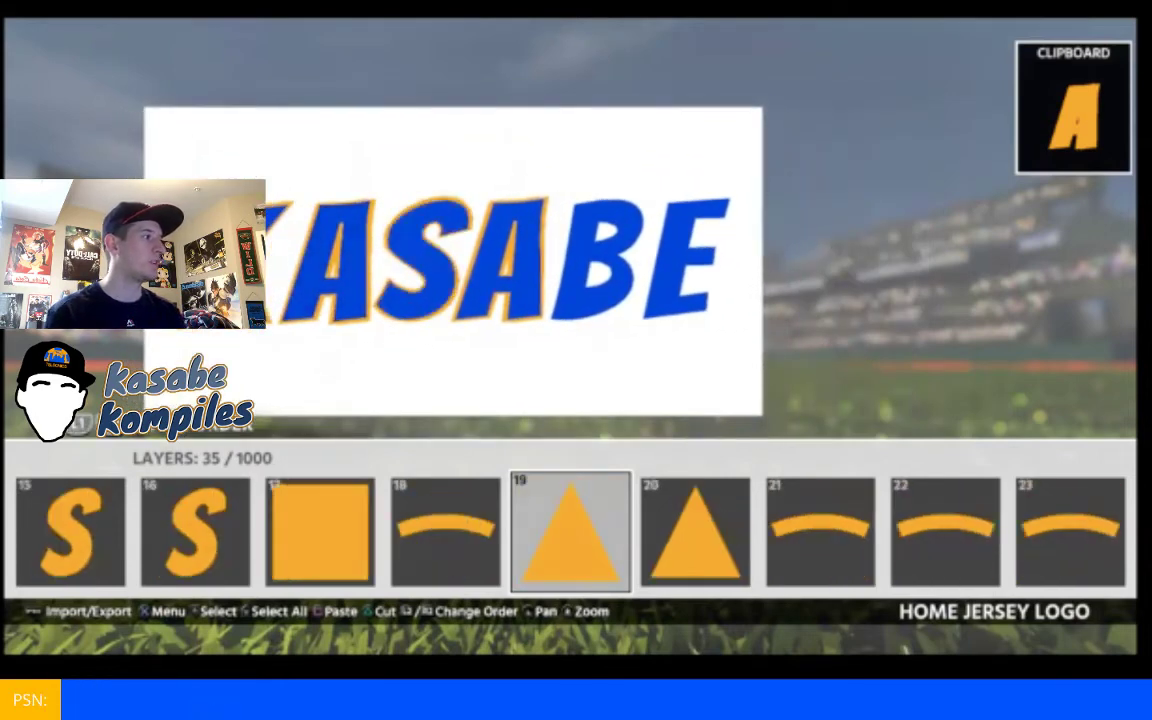
{"action": "key", "text": "ctrl+v"}
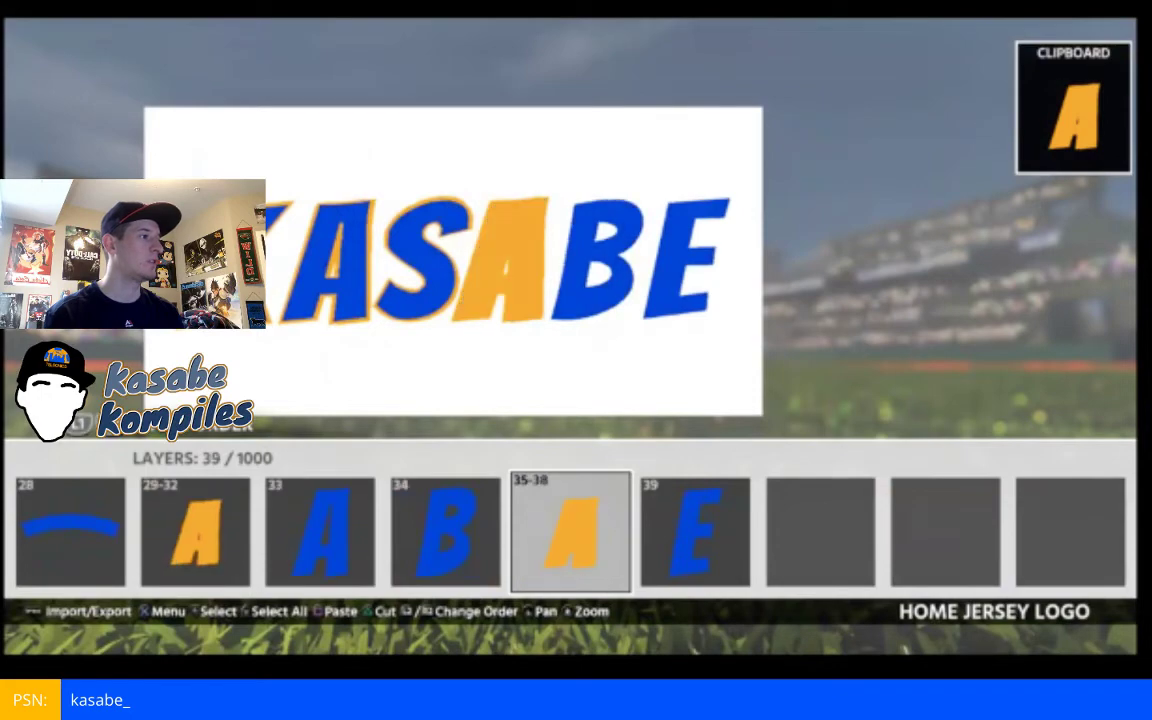
{"action": "key", "text": "Return"}
{"action": "key", "text": "Down"}
{"action": "key", "text": "Down"}
{"action": "key", "text": "Return"}
- Copy the blue B and paste a duplicate of it directly in the layer order
{"action": "key", "text": "Return"}
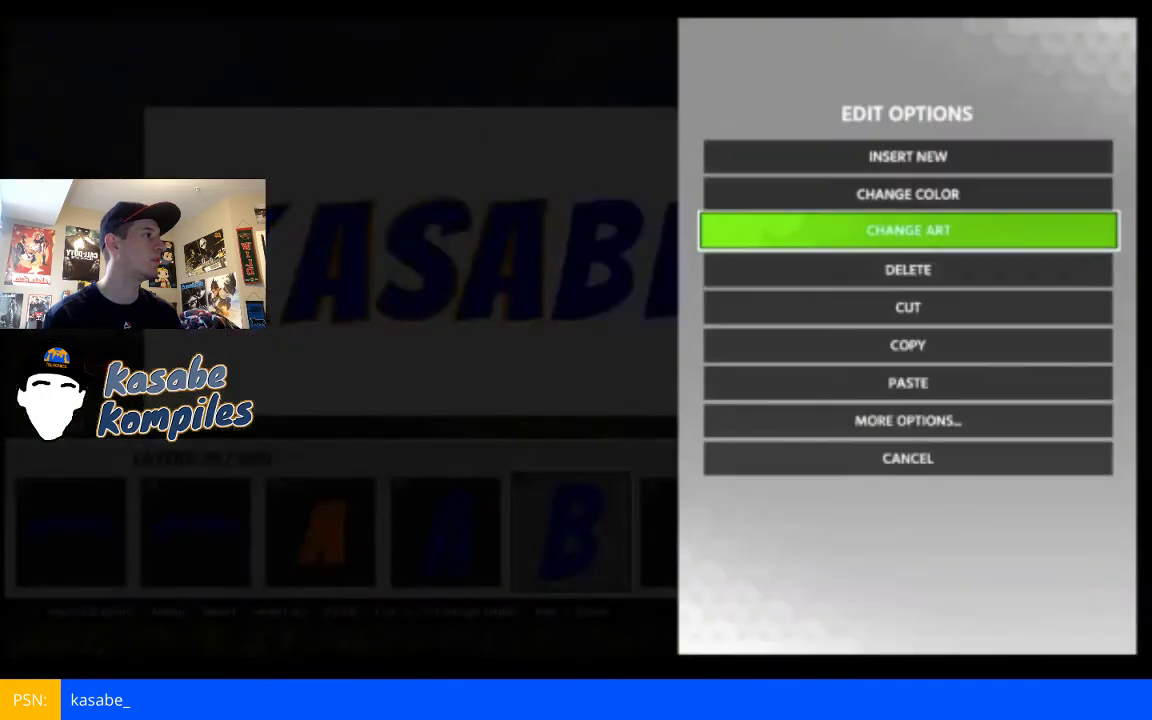
{"action": "key", "text": "Down"}
{"action": "key", "text": "Down"}
{"action": "key", "text": "Down"}
{"action": "key", "text": "Return"}
{"action": "key", "text": "ctrl+v"}
- Recolor the B duplicate lying behind the other one to the lettering's outline orange
{"action": "key", "text": "Return"}
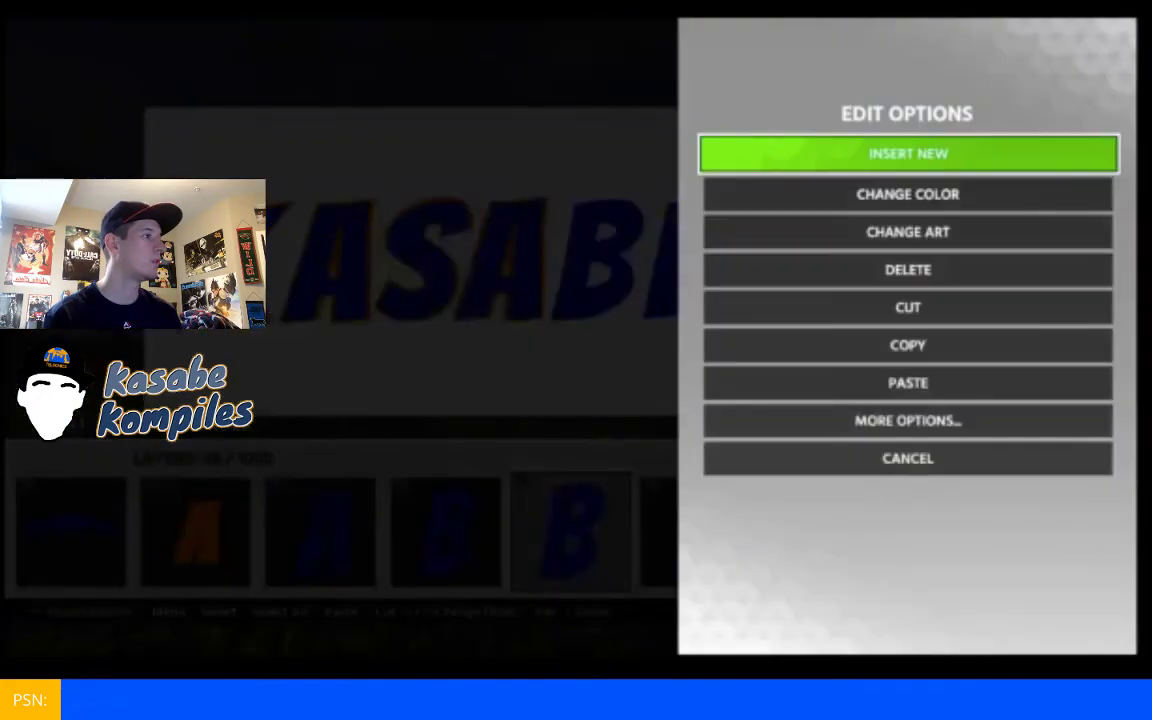
{"action": "key", "text": "Escape"}
{"action": "key", "text": "Left"}
{"action": "key", "text": "Return"}
{"action": "key", "text": "Down"}
{"action": "key", "text": "Return"}
{"action": "key", "text": "Return"}
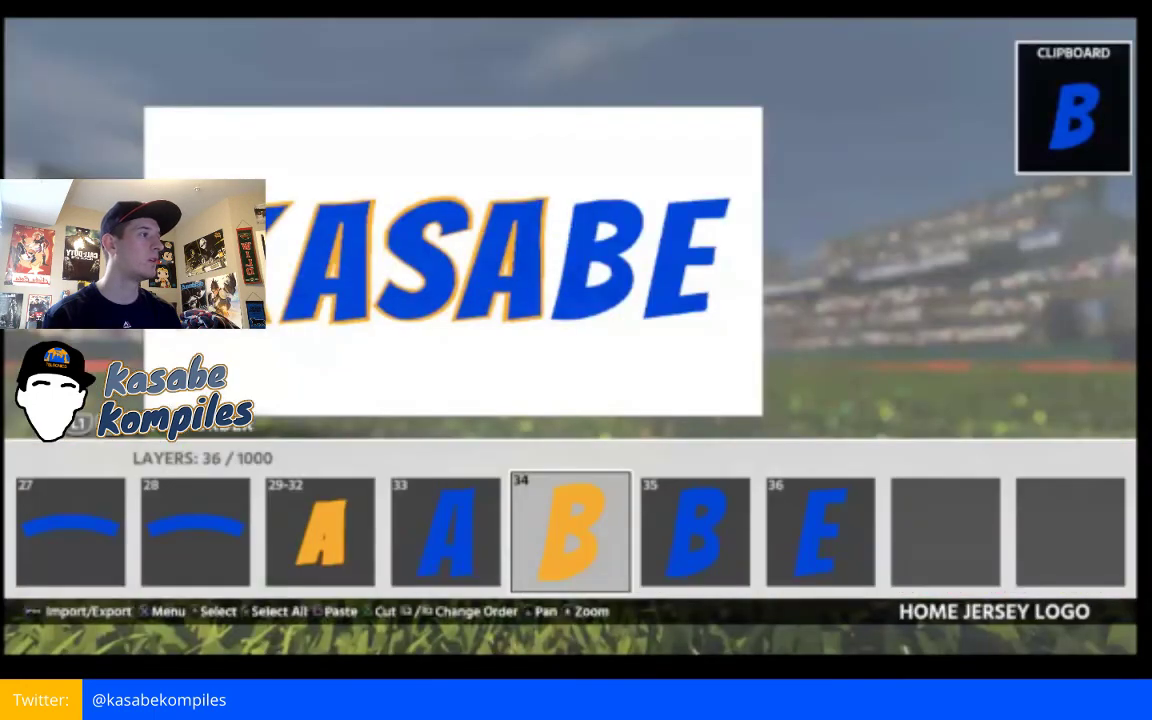
- Offset the orange B and stamp two more copies for its outline, the last about W 19.72, H 18.08 at X 470, Y -13
{"action": "key", "text": "Tab"}
{"action": "key", "text": "Left"}
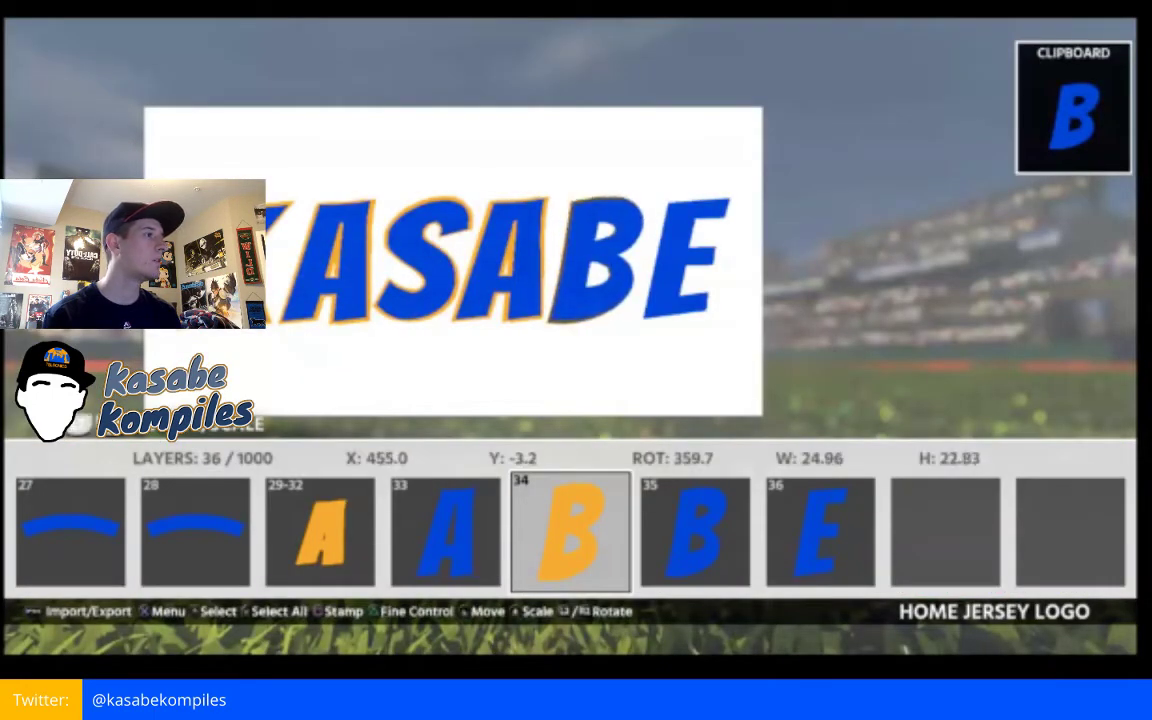
{"action": "key", "text": "ctrl+d"}
{"action": "key", "text": "Right"}
{"action": "key", "text": "ctrl+d"}
{"action": "key", "text": "minus"}
{"action": "key", "text": "Left"}
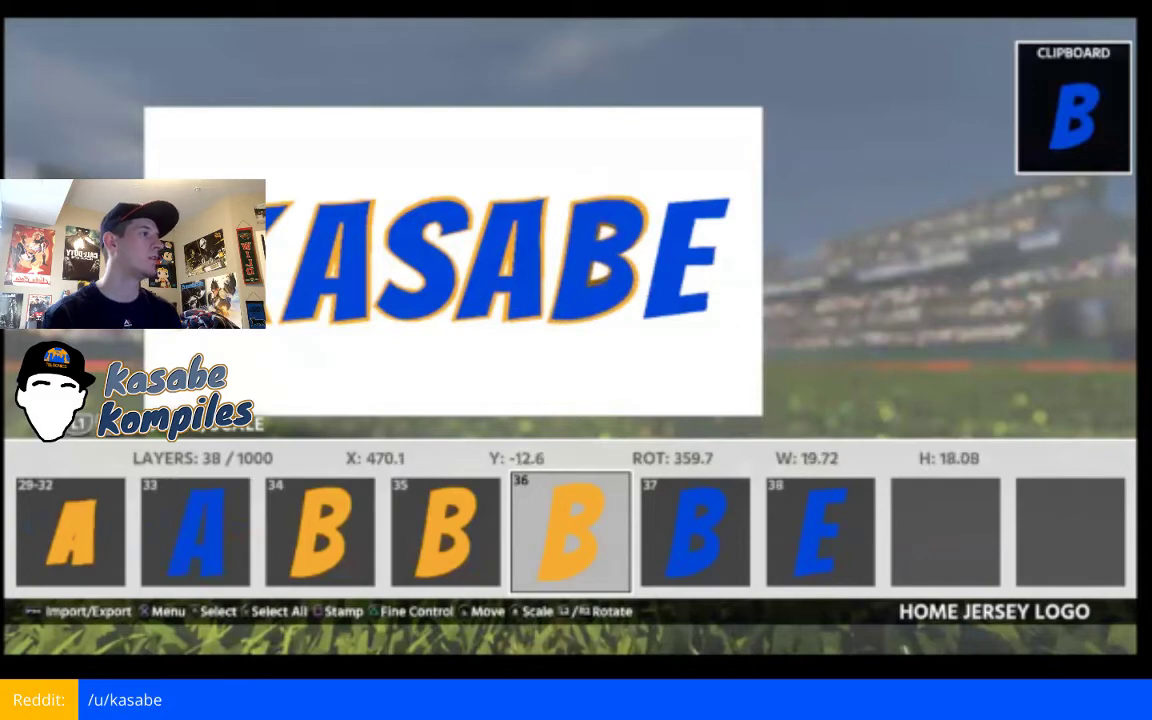
- Copy the blue E and paste a duplicate of it directly in the layer order
{"action": "key", "text": "Right"}
{"action": "key", "text": "Right"}
{"action": "key", "text": "Return"}
{"action": "key", "text": "Down"}
{"action": "key", "text": "Down"}
{"action": "key", "text": "Down"}
{"action": "key", "text": "Down"}
{"action": "key", "text": "Down"}
{"action": "key", "text": "Return"}
{"action": "key", "text": "Return"}
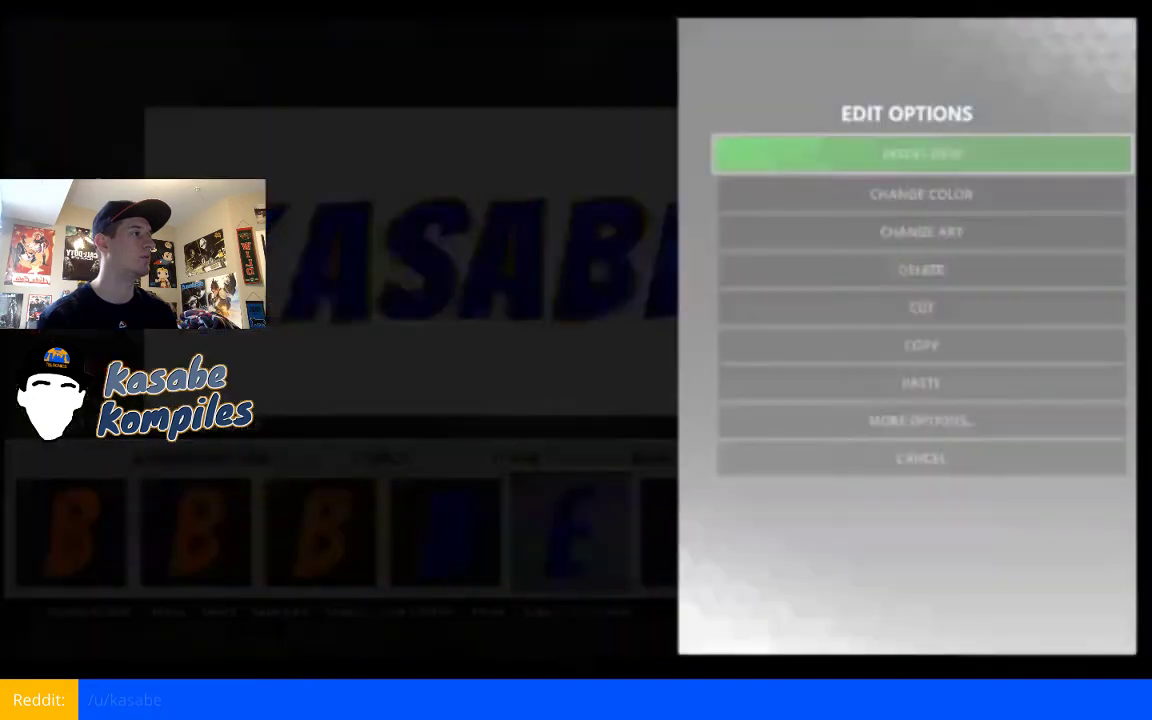
{"action": "key", "text": "Down"}
{"action": "key", "text": "Down"}
{"action": "key", "text": "Down"}
{"action": "key", "text": "Down"}
{"action": "key", "text": "Down"}
{"action": "key", "text": "Down"}
{"action": "key", "text": "Return"}
- Recolor the rear E duplicate orange and offset it to about X 743, Y -5
{"action": "key", "text": "Return"}
{"action": "key", "text": "Down"}
{"action": "key", "text": "Return"}
{"action": "key", "text": "Return"}
{"action": "key", "text": "Left"}
{"action": "key", "text": "Down"}
{"action": "key", "text": "Left"}
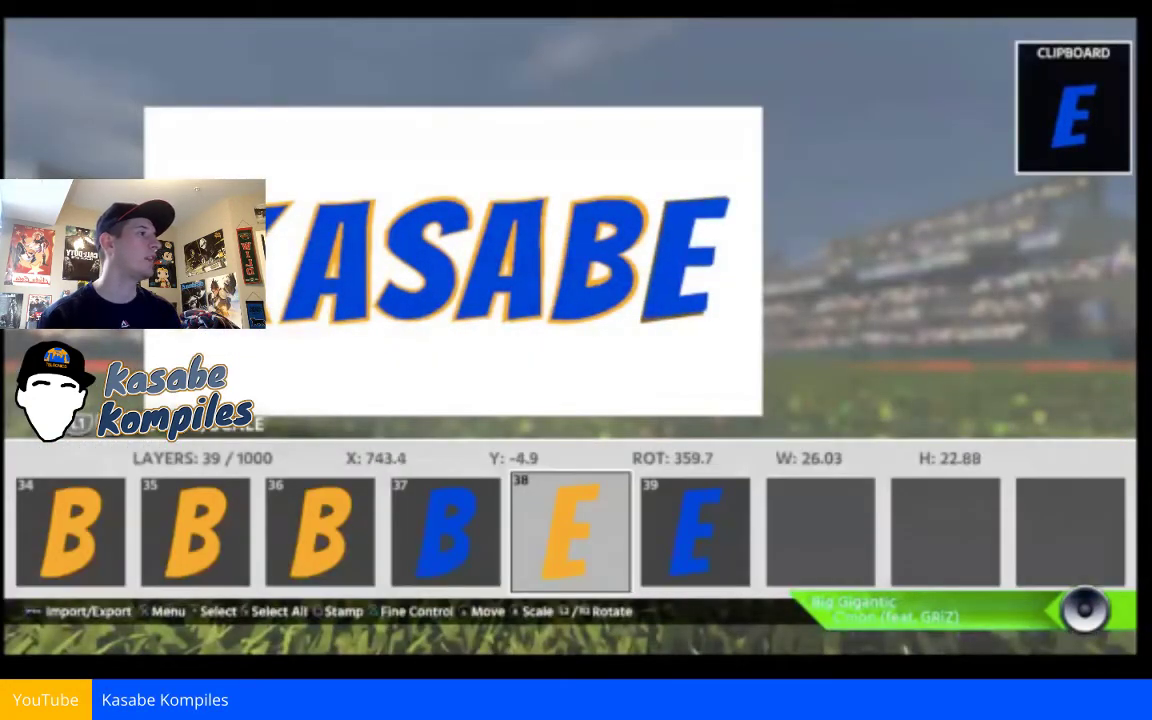
- Stamp two more orange E copies, one at about X 762, Y -7 and one about W 24.41, H 19.52 at X 768, Y -8
{"action": "key", "text": "s"}
{"action": "key", "text": "Right"}
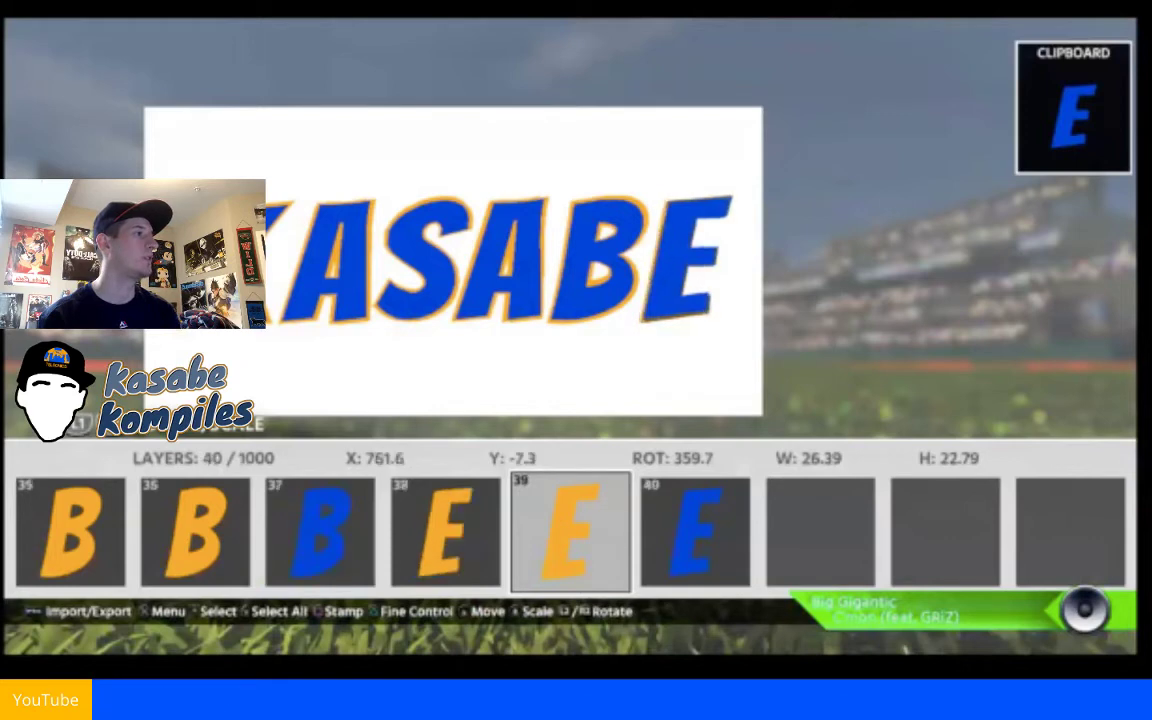
{"action": "key", "text": "s"}
{"action": "key", "text": "Up"}
{"action": "key", "text": "Down"}
{"action": "key", "text": "Left"}
{"action": "key", "text": "Up"}
{"action": "key", "text": "Down"}
{"action": "key", "text": "Right"}
{"action": "key", "text": "Up"}
{"action": "key", "text": "Right"}
{"action": "key", "text": "Up"}
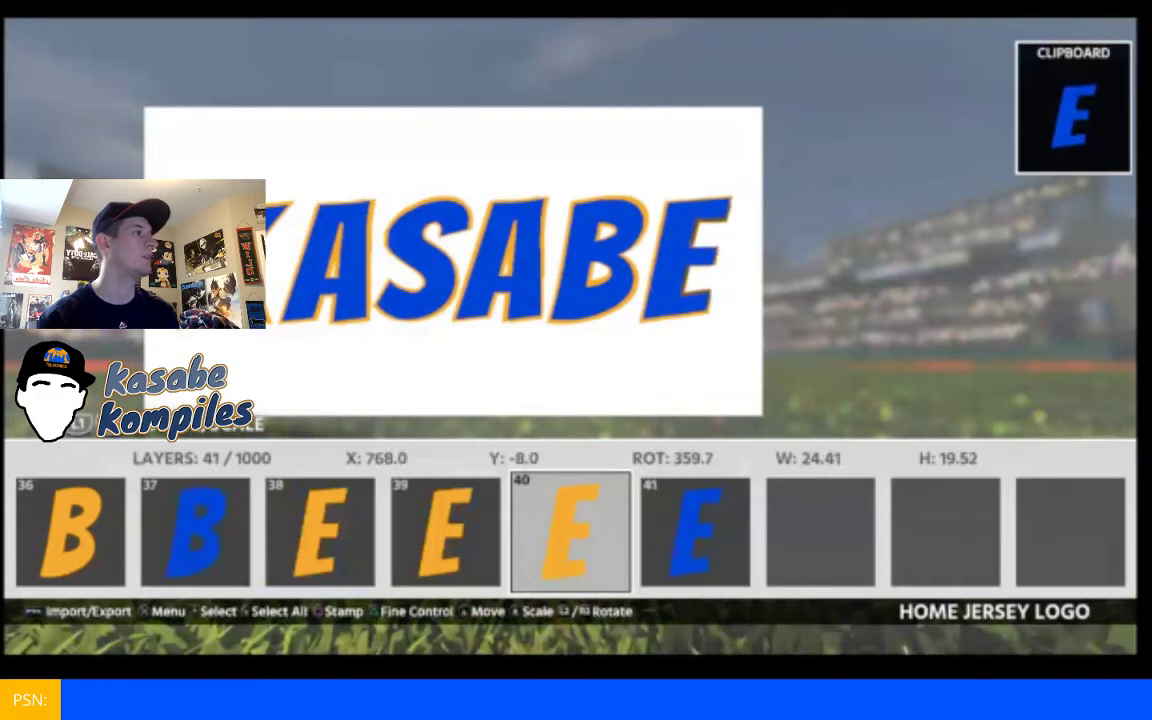
- Stamp a fourth orange E outline copy and shift it down to about X 769, Y -24
{"action": "key", "text": "space"}
{"action": "key", "text": "Left"}
{"action": "key", "text": "Down"}
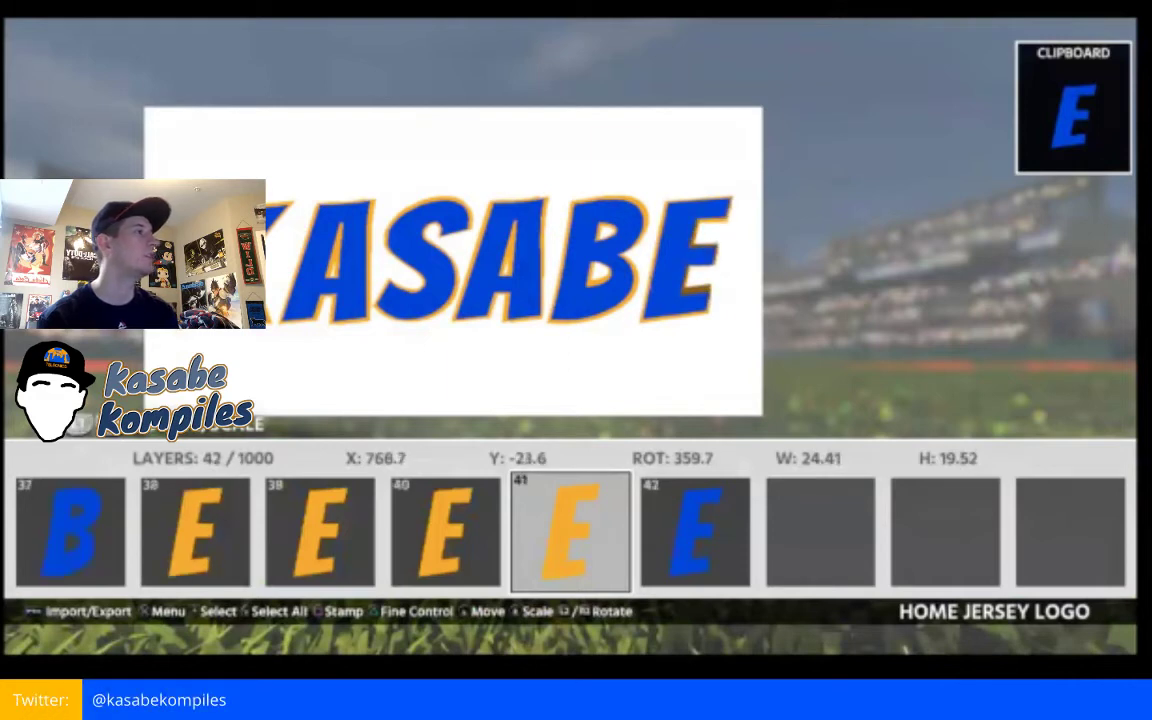
{"action": "key", "text": "Escape"}
- Examine the orange E layers and the outlines of the whole lettering, both close up and at full view
{"action": "key", "text": "Left"}
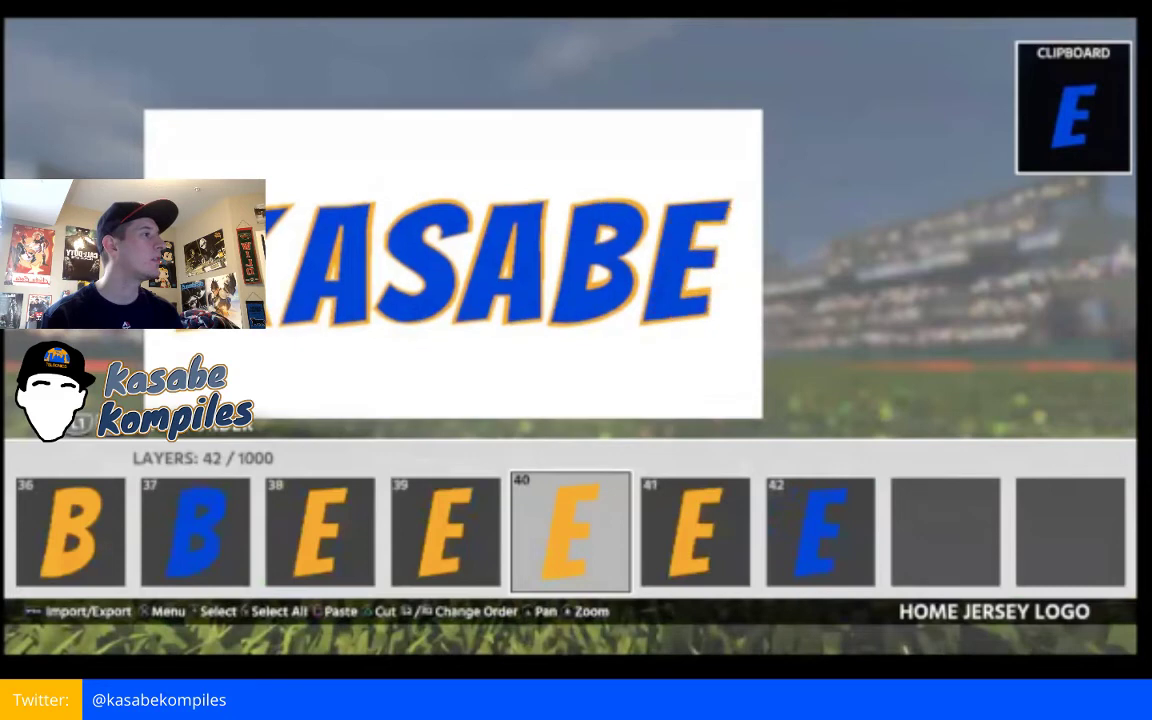
{"action": "key", "text": "Left"}
{"action": "key", "text": "Right"}
{"action": "key", "text": "Right"}
{"action": "scroll", "coordinate": [453, 264], "scroll_direction": "up", "scroll_amount": 1}
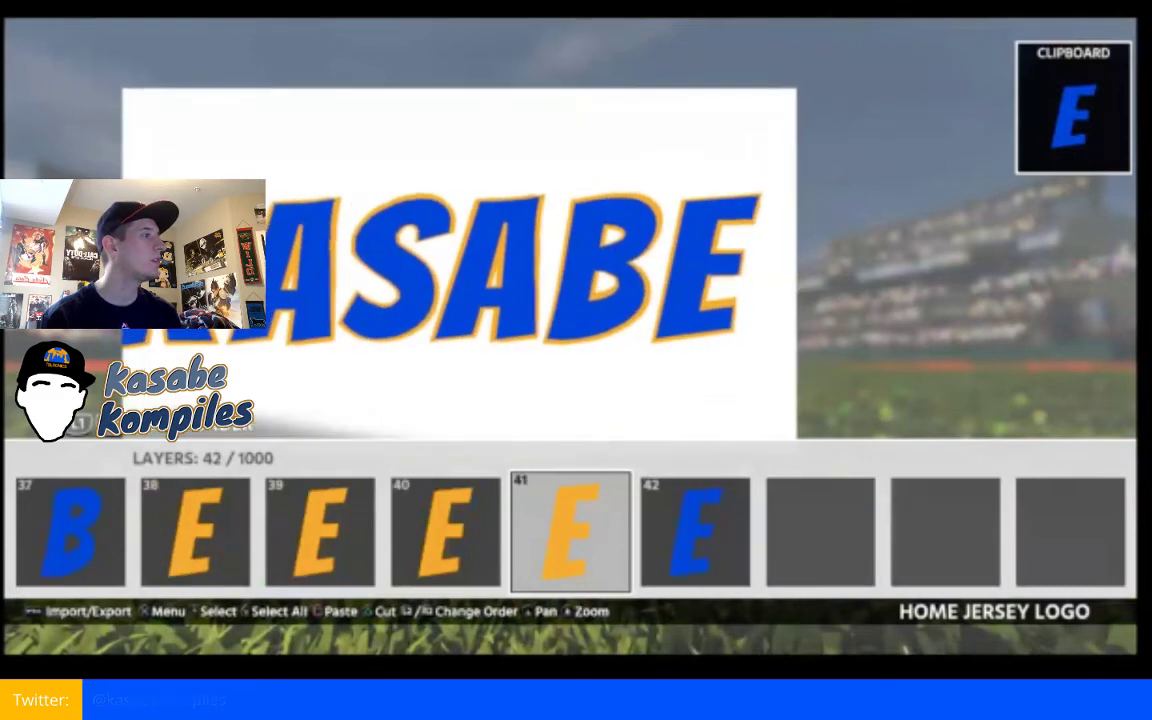
{"action": "key", "text": "Escape"}
{"action": "key", "text": "Escape"}
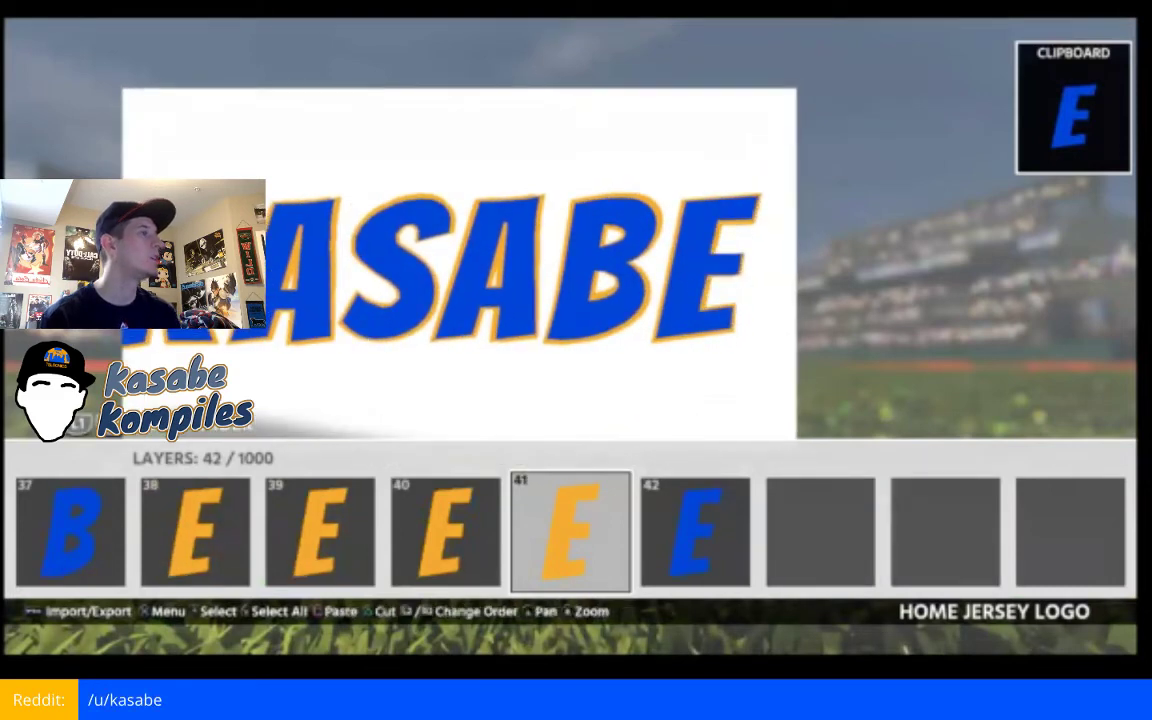
{"action": "scroll", "coordinate": [453, 264], "scroll_direction": "down", "scroll_amount": 2}
{"action": "key", "text": "Left"}
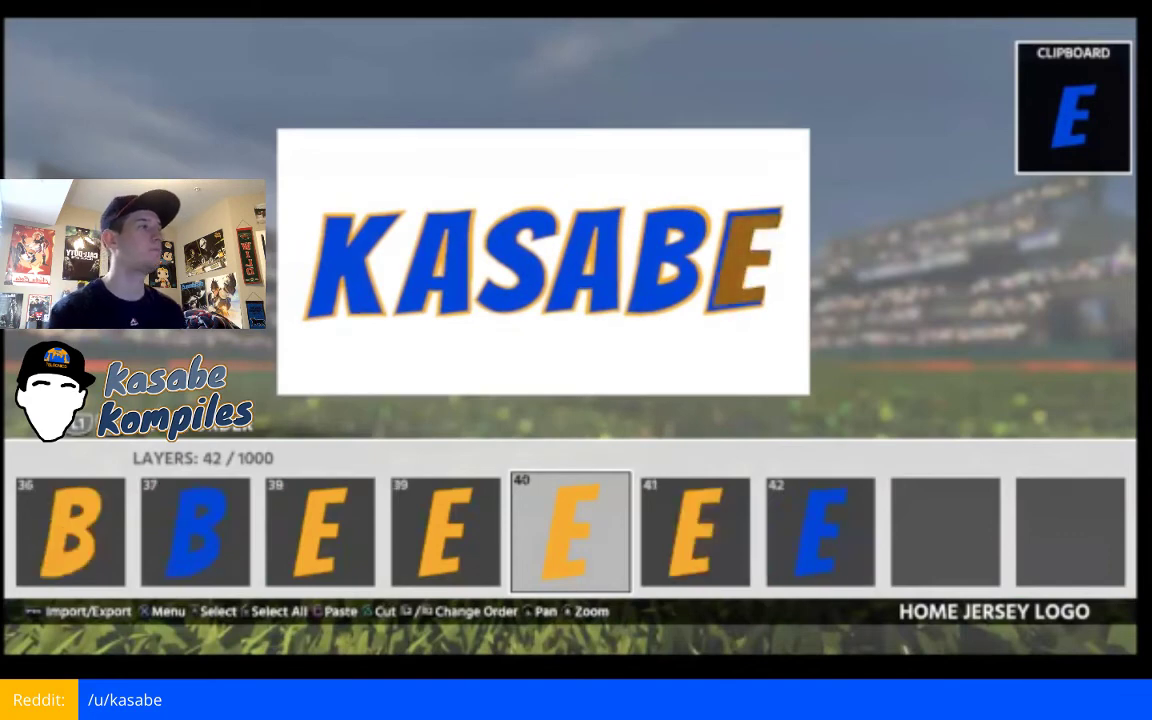
{"action": "key", "text": "Left"}
{"action": "key", "text": "Left"}
{"action": "key", "text": "Left"}
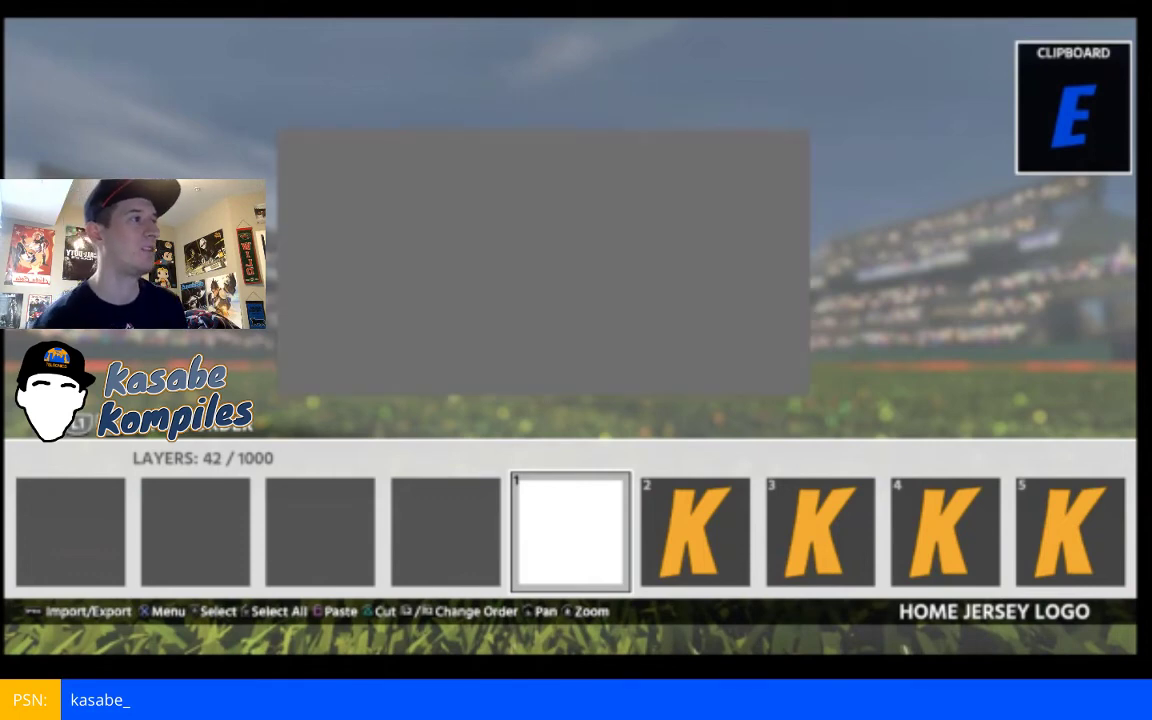
- Delete the white background rectangle on layer 1
{"action": "key", "text": "Right"}
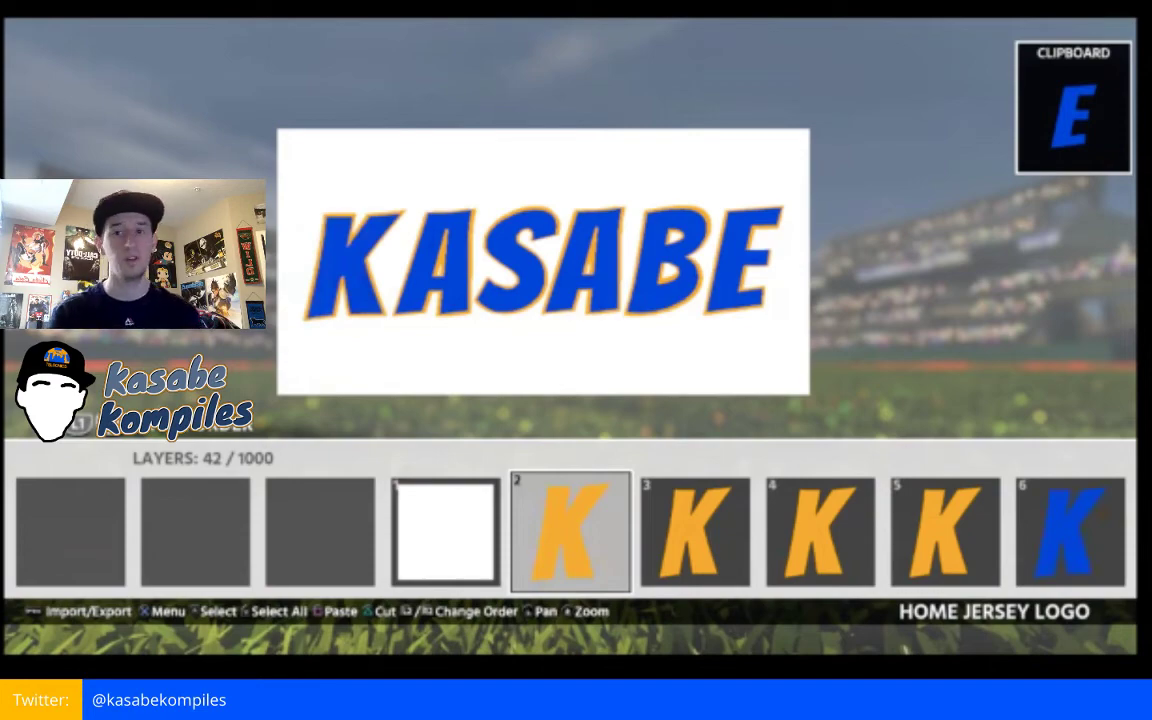
{"action": "key", "text": "Return"}
{"action": "key", "text": "Escape"}
{"action": "key", "text": "Left"}
{"action": "key", "text": "Return"}
{"action": "key", "text": "Down"}
{"action": "key", "text": "Down"}
{"action": "key", "text": "Down"}
{"action": "key", "text": "Return"}
- Select the four orange K outline layers, 1 to 4, and copy them to the clipboard
{"action": "key", "text": "Right"}
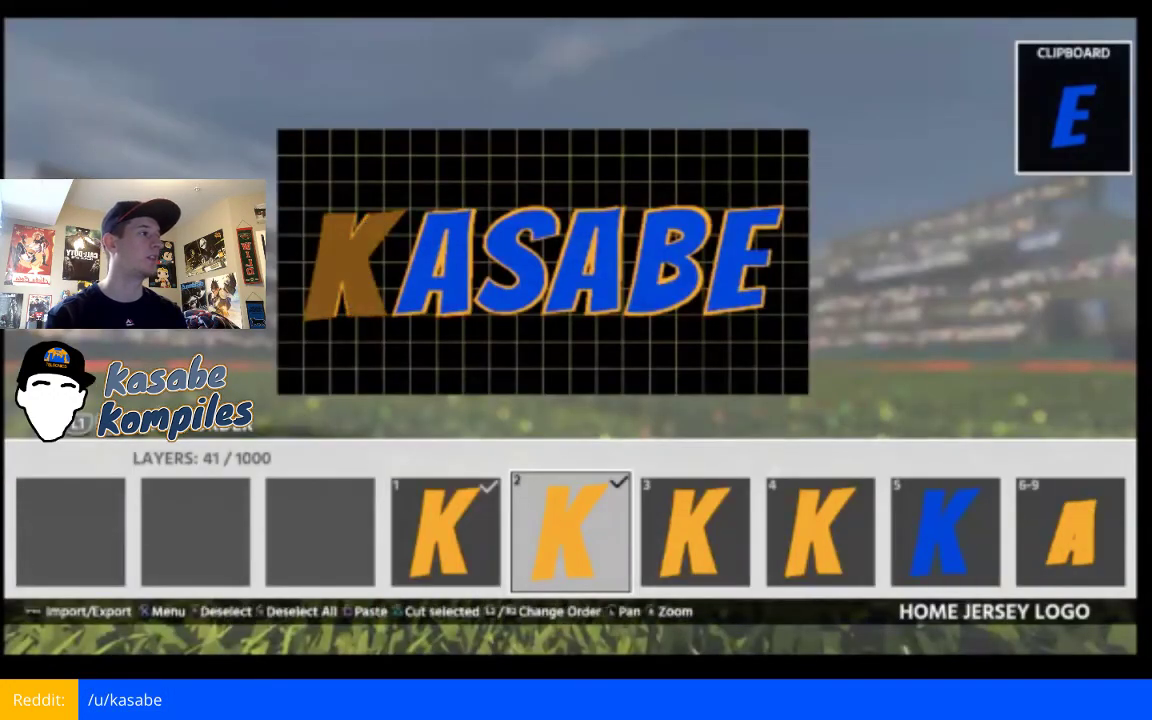
{"action": "key", "text": "Right"}
{"action": "key", "text": "space"}
{"action": "key", "text": "Right"}
{"action": "key", "text": "Return"}
{"action": "key", "text": "Escape"}
{"action": "key", "text": "space"}
{"action": "key", "text": "Return"}
{"action": "key", "text": "Down"}
{"action": "key", "text": "Down"}
{"action": "key", "text": "Down"}
{"action": "key", "text": "Down"}
{"action": "key", "text": "Return"}
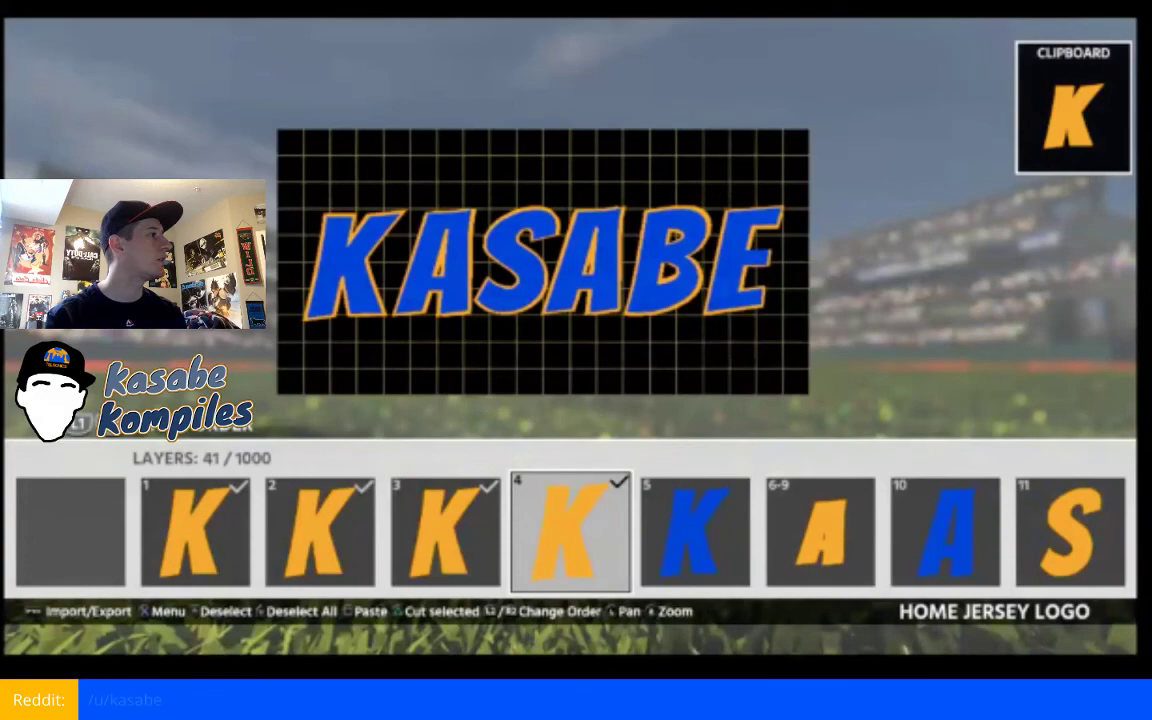
- Group the four selected orange K outline layers
{"action": "key", "text": "Return"}
{"action": "key", "text": "Down"}
{"action": "key", "text": "Down"}
{"action": "key", "text": "Down"}
{"action": "key", "text": "Down"}
{"action": "key", "text": "Down"}
{"action": "key", "text": "Down"}
{"action": "key", "text": "Return"}
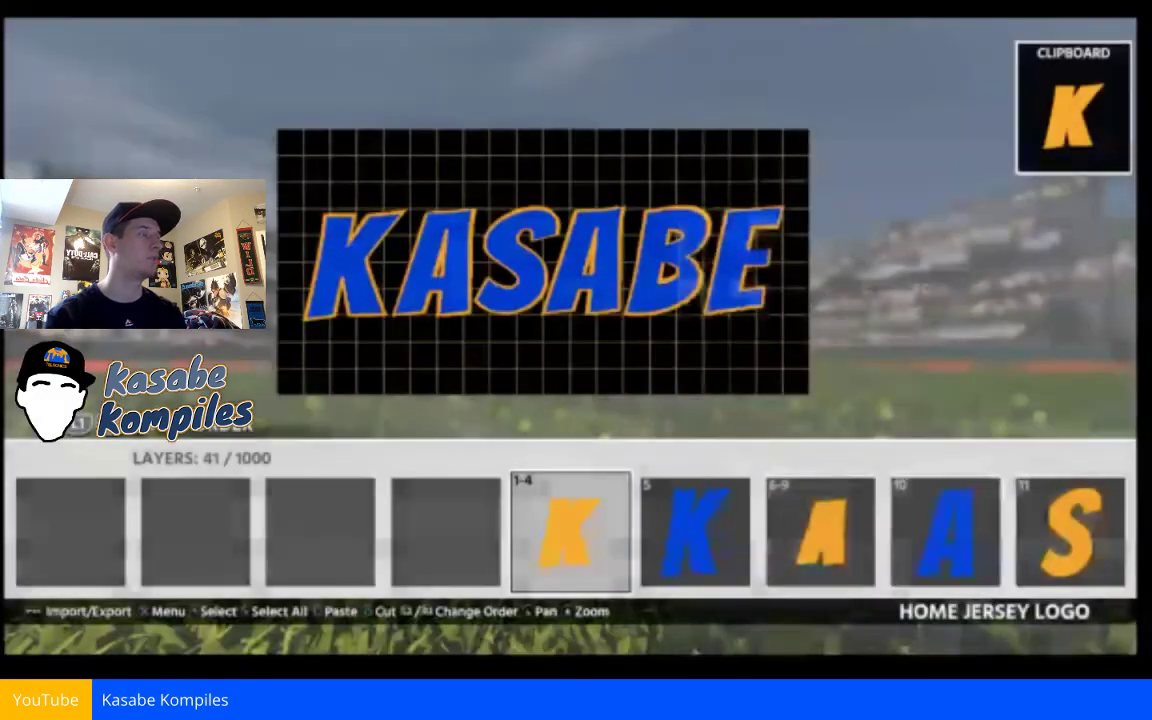
- Copy the grouped orange K outline and paste a duplicate group beside it in the layer order
{"action": "key", "text": "Return"}
{"action": "key", "text": "Down"}
{"action": "key", "text": "Down"}
{"action": "key", "text": "Down"}
{"action": "key", "text": "Down"}
{"action": "key", "text": "Return"}
{"action": "key", "text": "Return"}
{"action": "key", "text": "Down"}
{"action": "key", "text": "Down"}
{"action": "key", "text": "Down"}
{"action": "key", "text": "Down"}
{"action": "key", "text": "Down"}
{"action": "key", "text": "Return"}
- Recolor the rear K outline group white and enlarge it to scale 1.04 at about X -718, Y 14
{"action": "key", "text": "Left"}
{"action": "key", "text": "Return"}
{"action": "key", "text": "Down"}
{"action": "key", "text": "Return"}
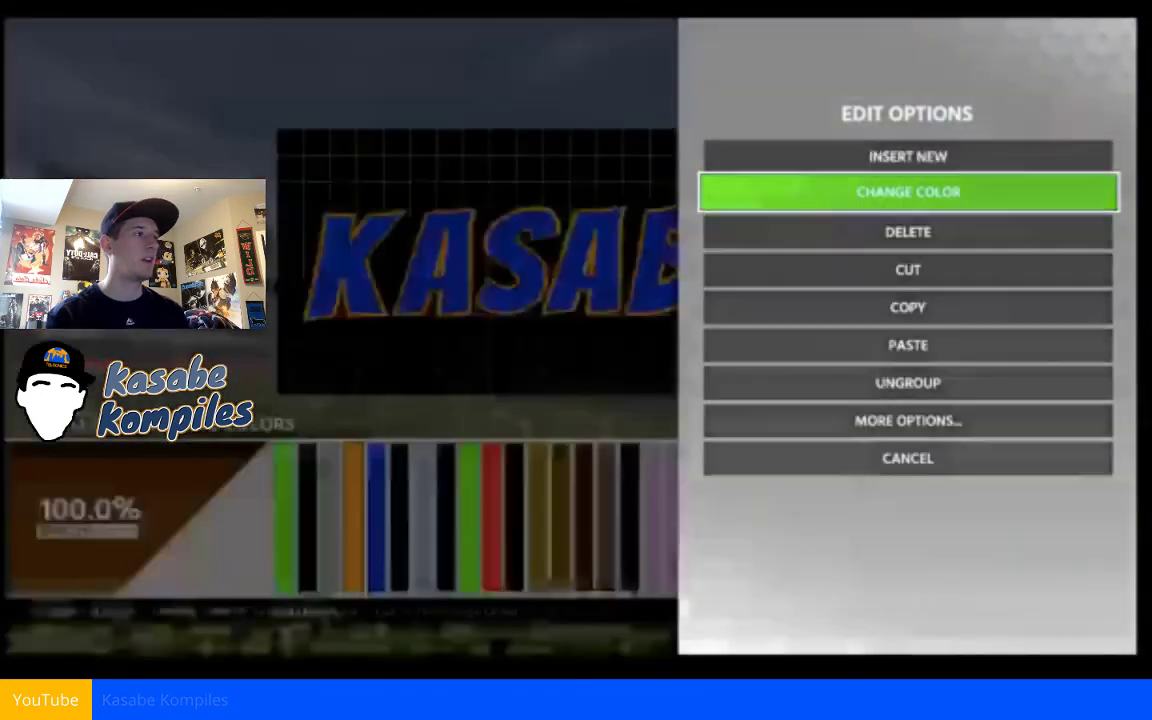
{"action": "key", "text": "Page_Down"}
{"action": "key", "text": "Left"}
{"action": "key", "text": "Left"}
{"action": "key", "text": "Left"}
{"action": "key", "text": "Left"}
{"action": "key", "text": "Return"}
{"action": "key", "text": "Return"}
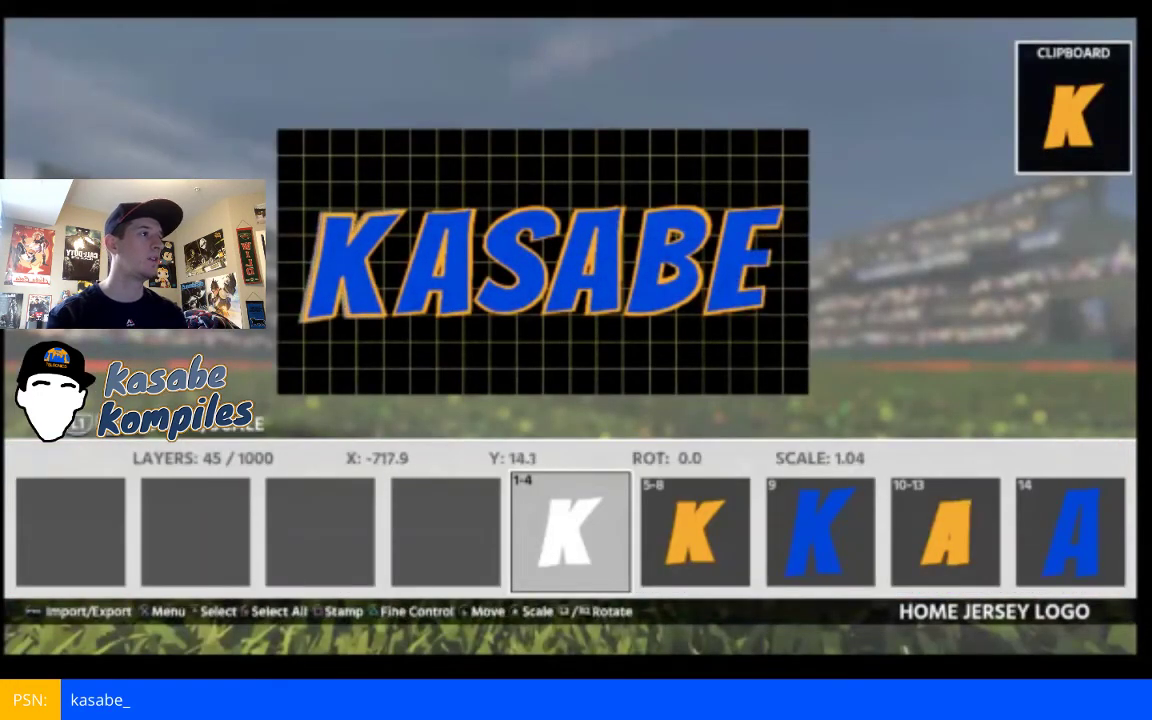
- Stamp two more copies of the white K outline group, offsetting the copies behind the letter to about X -704, Y 20
{"action": "key", "text": "space"}
{"action": "key", "text": "Right"}
{"action": "key", "text": "Down"}
{"action": "key", "text": "Return"}
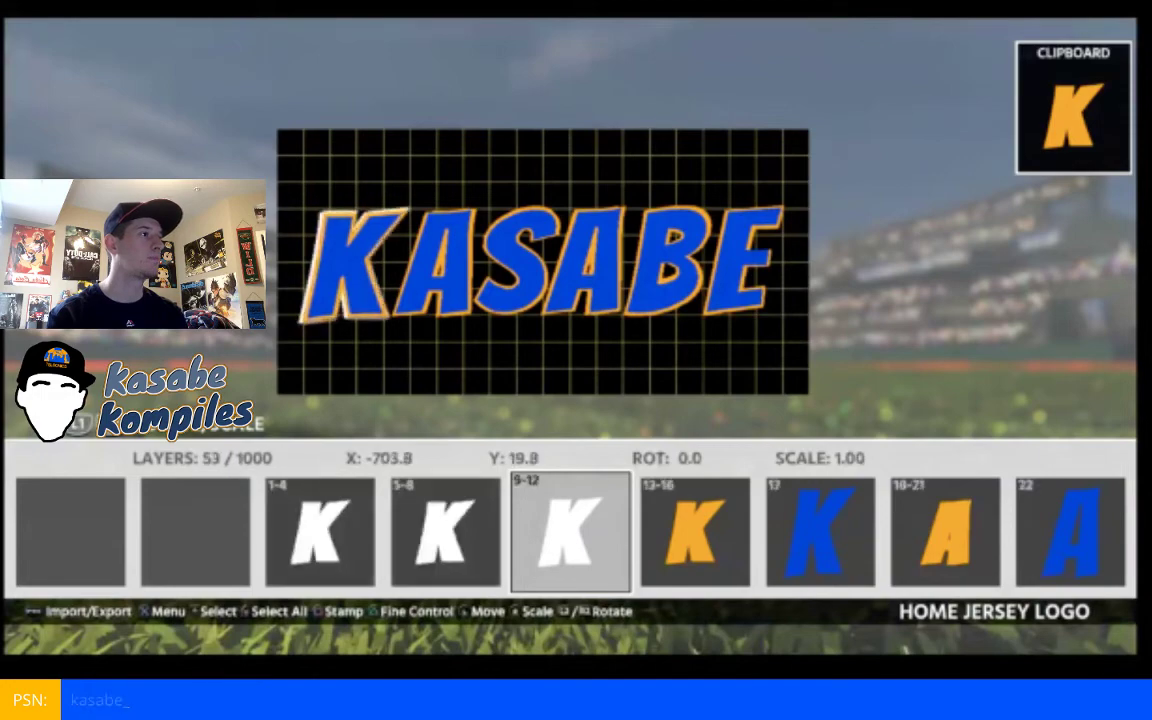
{"action": "key", "text": "Escape"}
- Inspect the white outer outline around the K up close and alongside the rest of the lettering
{"action": "scroll", "coordinate": [543, 262], "scroll_direction": "up", "scroll_amount": 5}
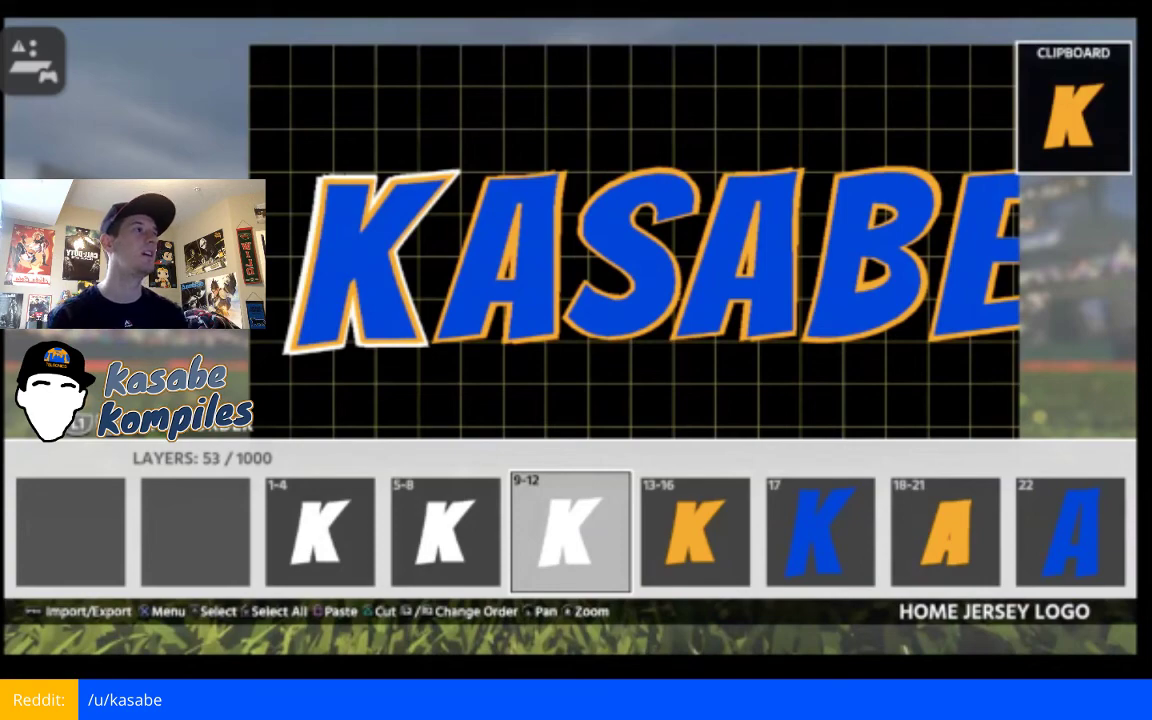
{"action": "scroll", "coordinate": [640, 260], "scroll_direction": "down", "scroll_amount": 2}
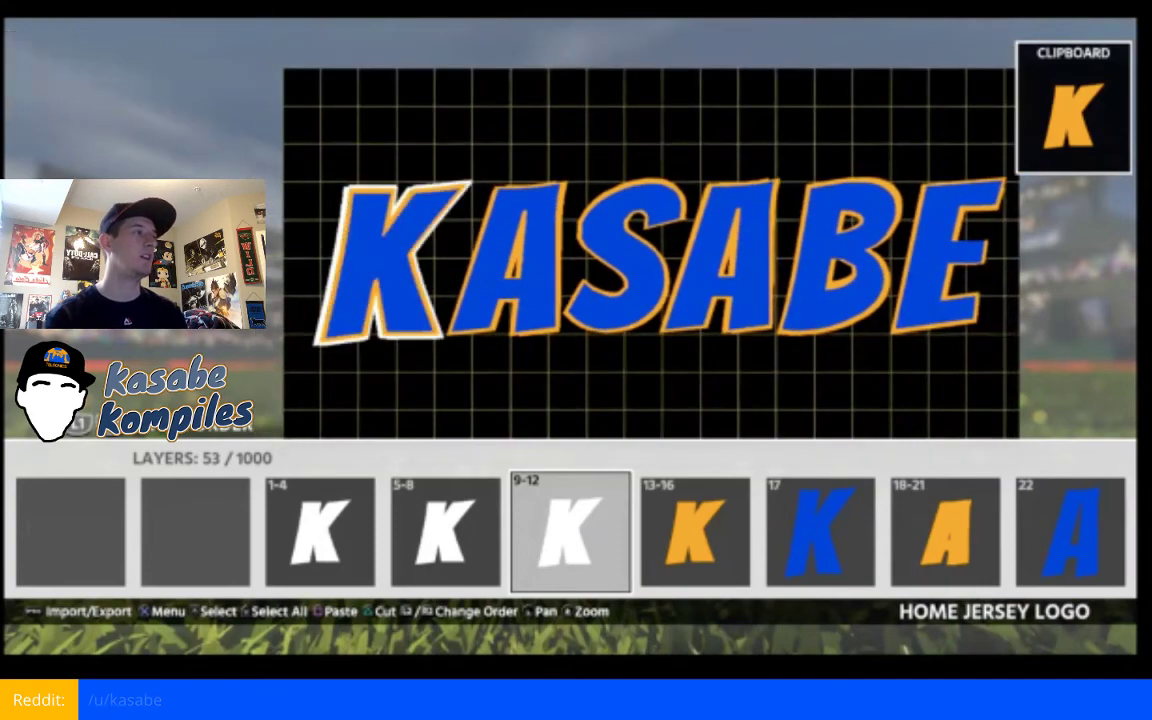
{"action": "scroll", "coordinate": [640, 260], "scroll_direction": "down", "scroll_amount": 2}
{"action": "scroll", "coordinate": [642, 260], "scroll_direction": "right", "scroll_amount": 1}
{"action": "scroll", "coordinate": [610, 260], "scroll_direction": "down", "scroll_amount": 1}
{"action": "scroll", "coordinate": [588, 260], "scroll_direction": "up", "scroll_amount": 1}
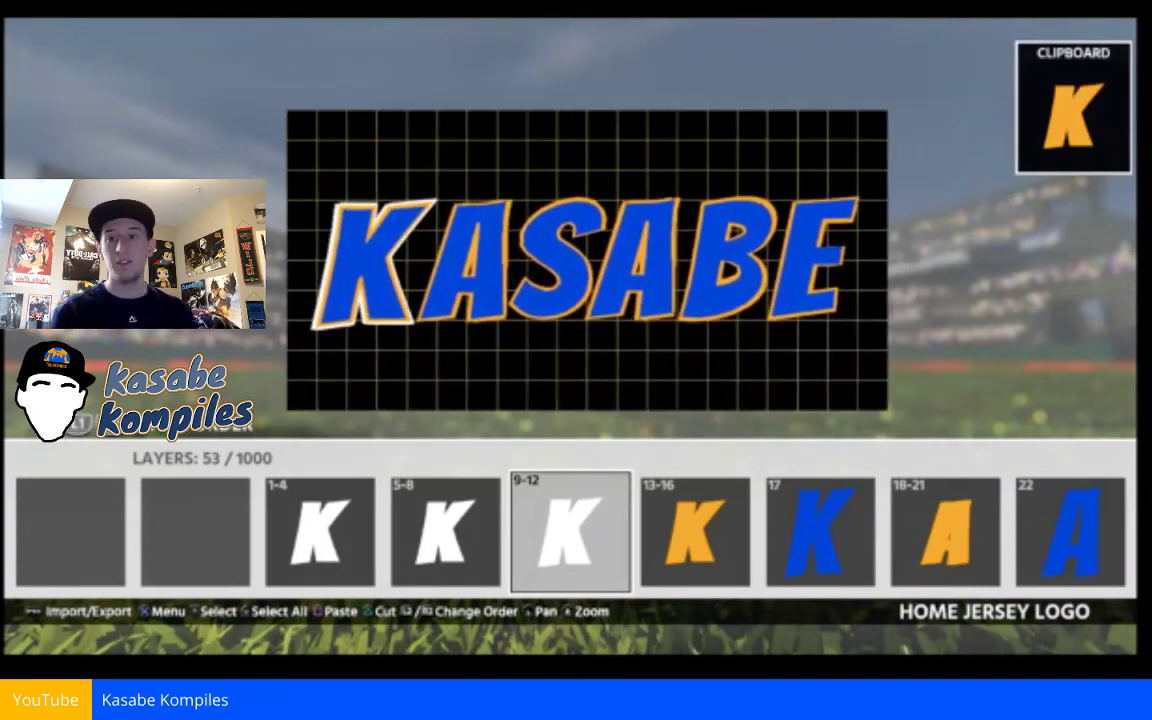